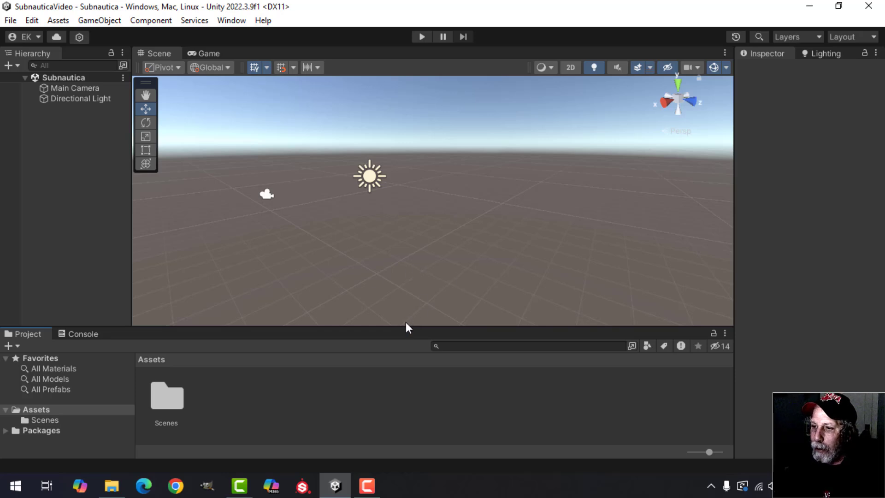
Create a folder named FBX in the project's Assets folder.
drag(406, 326, 410, 316)
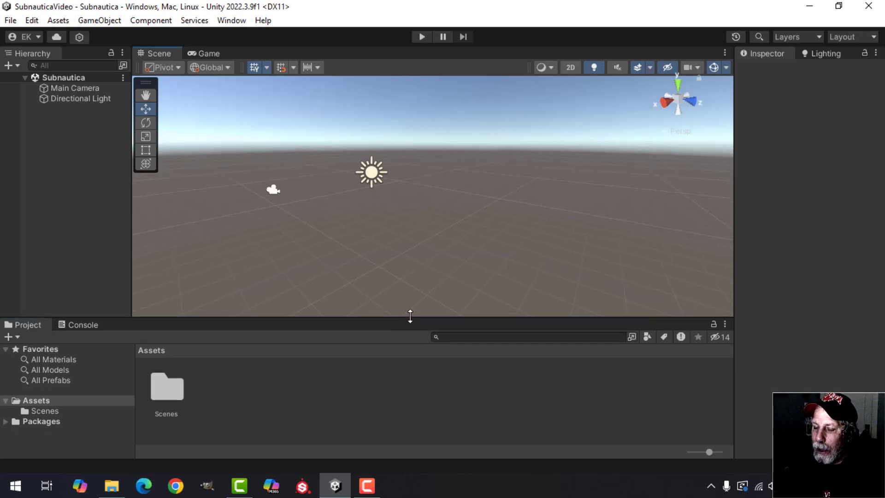
right_click(279, 389)
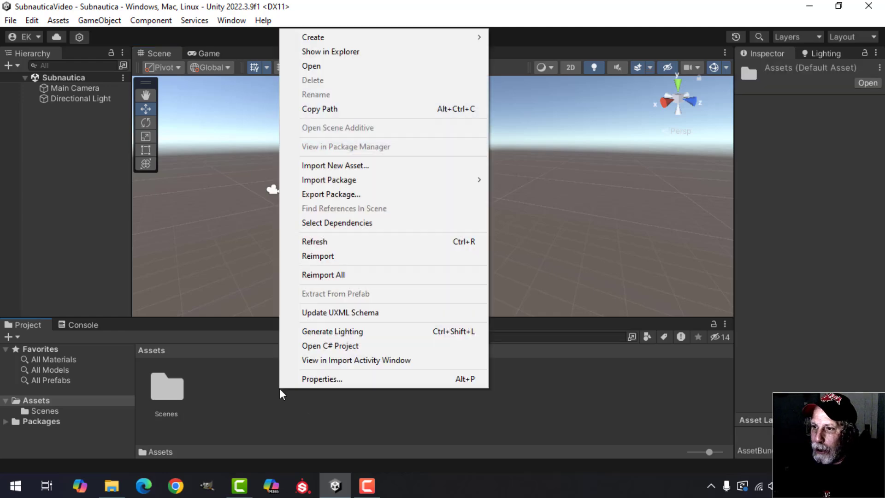
mouse_move(356, 41)
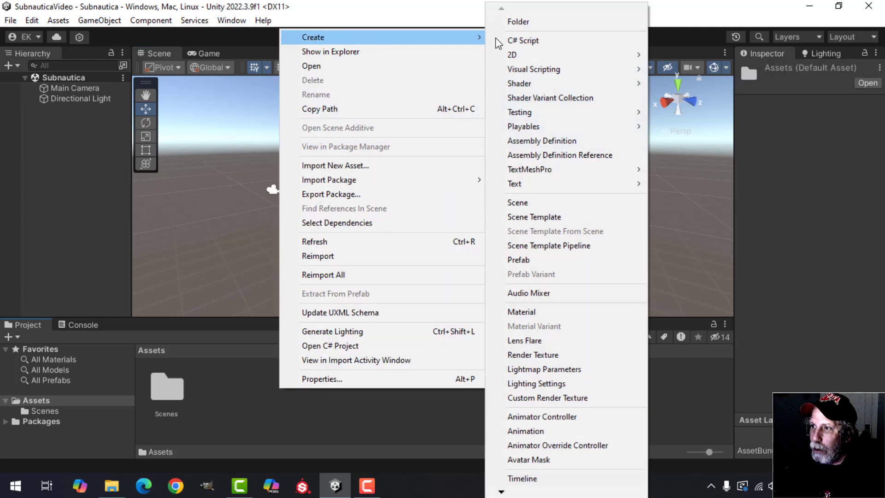
click(512, 21)
key(Caps_Lock)
text(fbx)
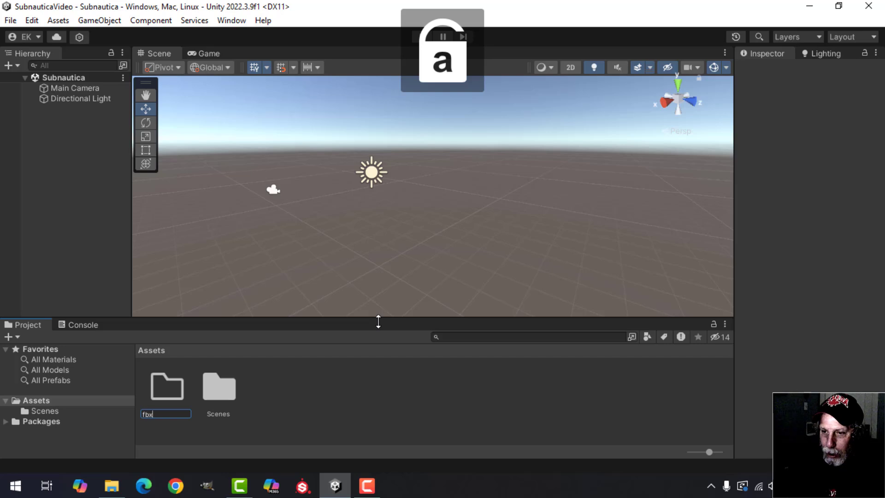
key(Caps_Lock)
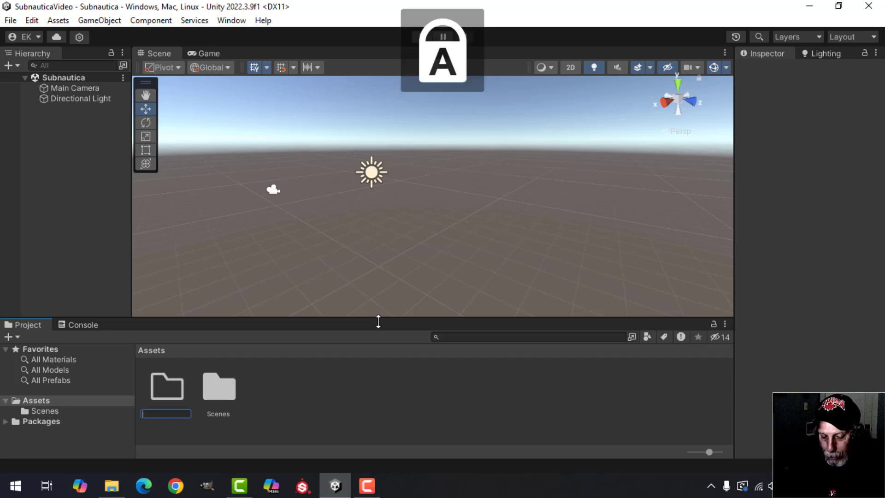
text(X)
key(Return)
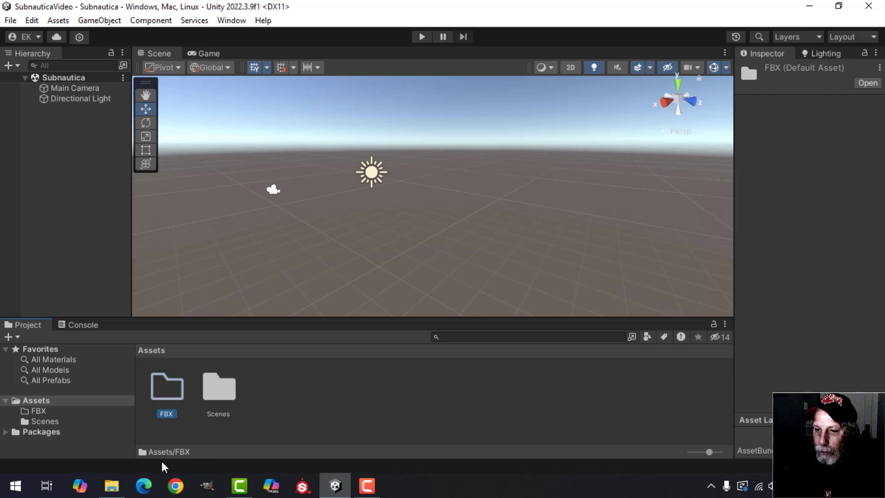
Import SubnauticaForUnity.fbx from the EXPORT SUBNAUTICA folder in File Explorer into the project's FBX folder.
click(112, 485)
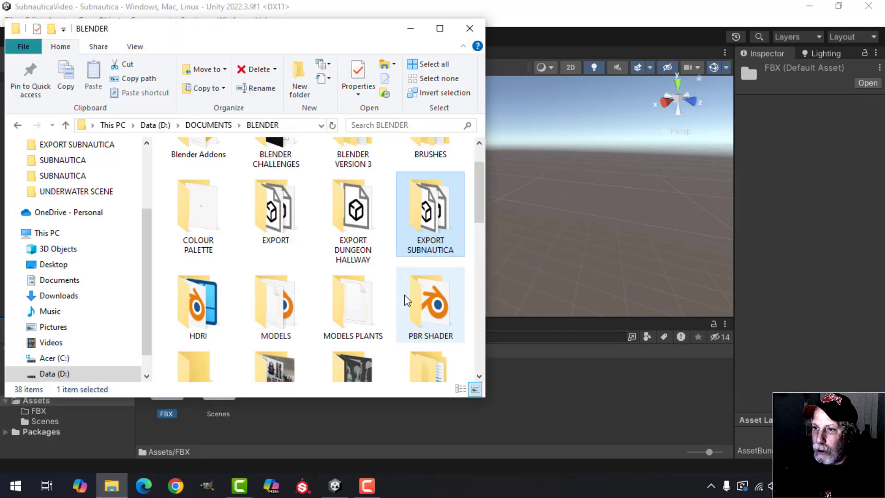
double_click(429, 225)
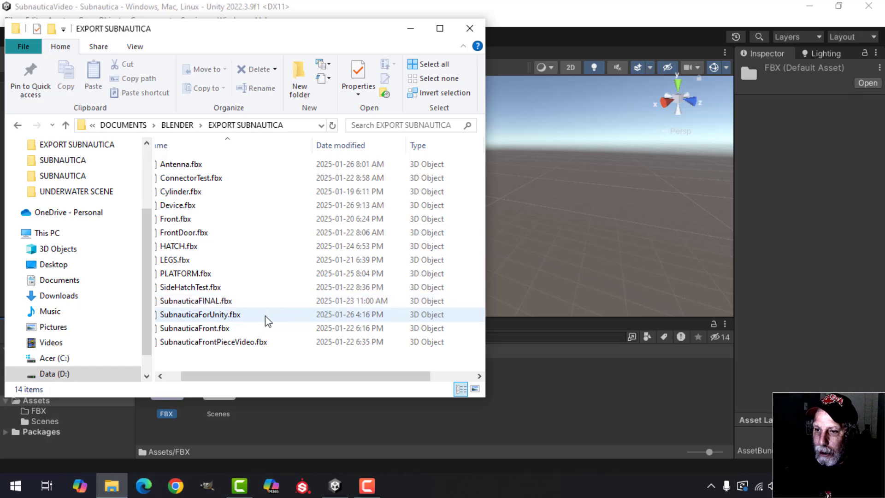
drag(268, 321, 222, 425)
drag(169, 406, 166, 405)
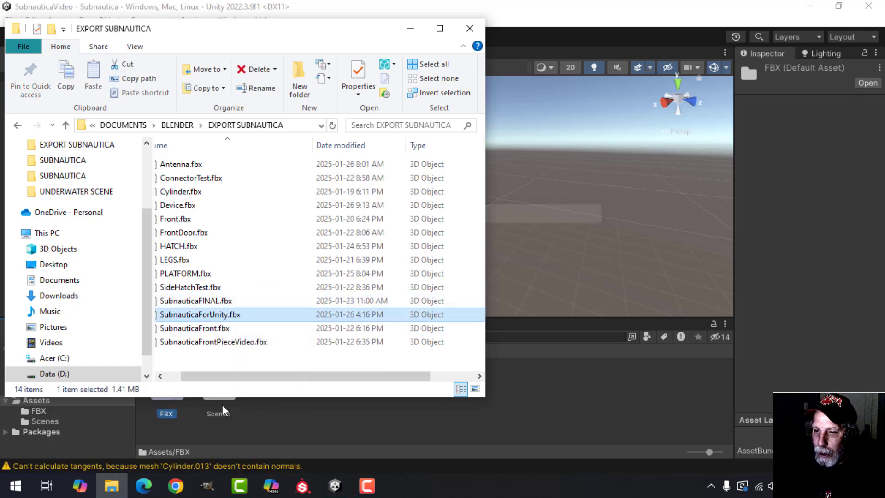
click(470, 29)
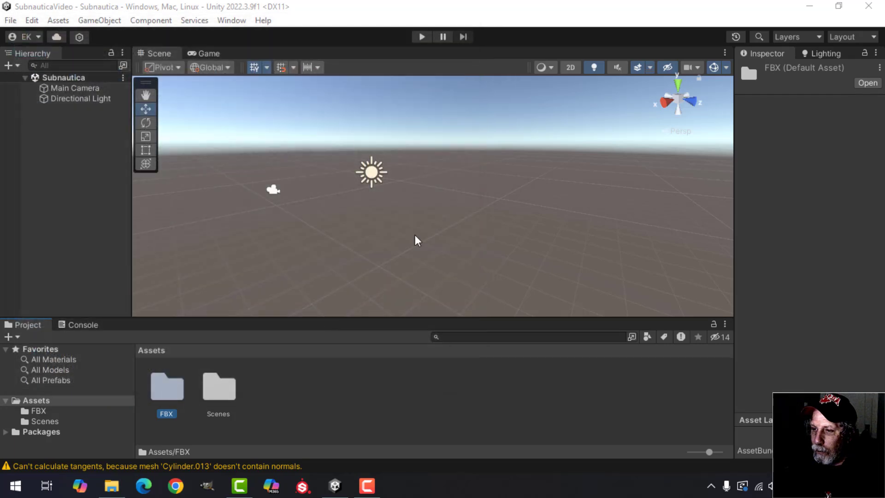
Add the SubnauticaForUnity model from the FBX folder to the Subnautica scene.
double_click(166, 386)
drag(180, 393, 57, 151)
alt+drag(466, 222, 504, 201)
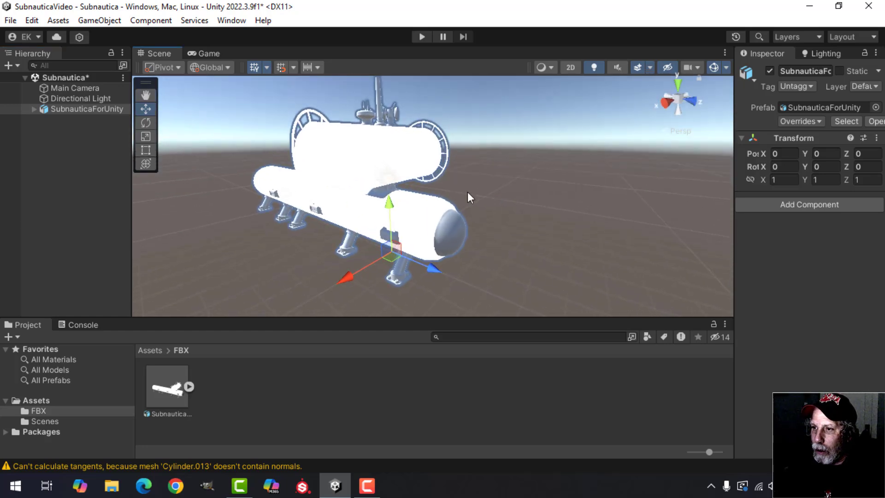
middle_drag(467, 192, 512, 200)
Create a folder named MATERIALS in the project's Assets folder.
click(147, 350)
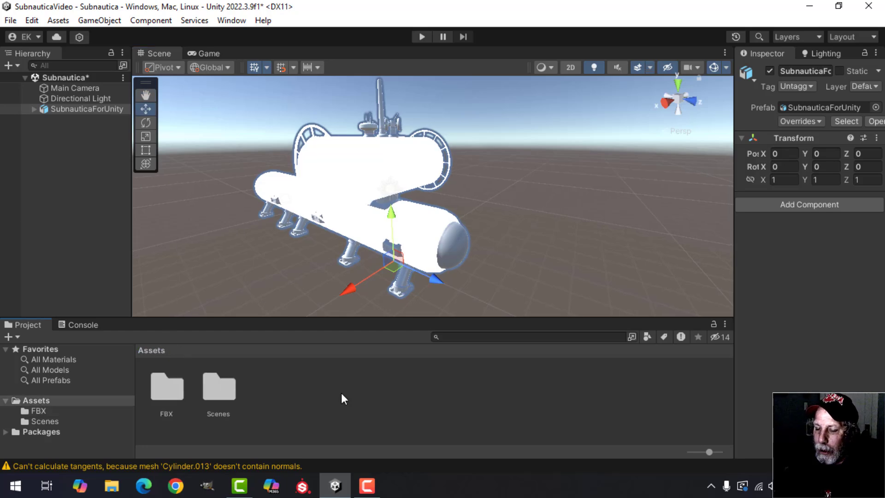
right_click(305, 399)
mouse_move(387, 47)
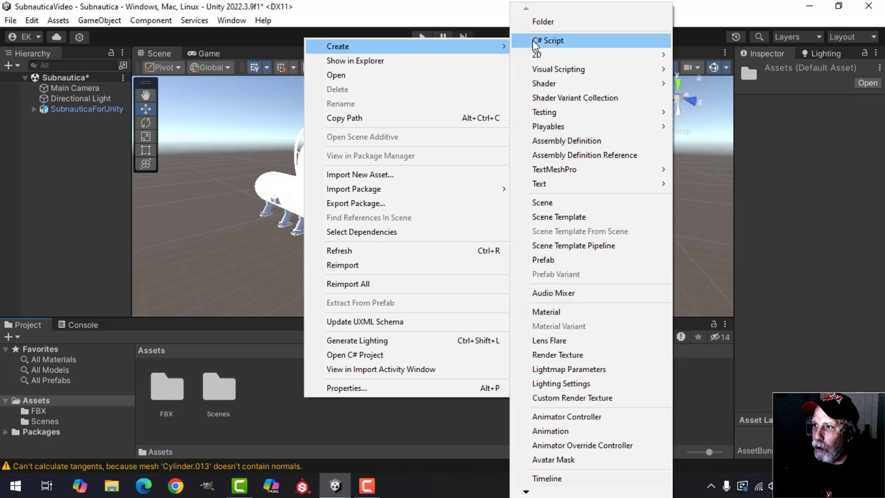
click(542, 21)
key(Caps_Lock)
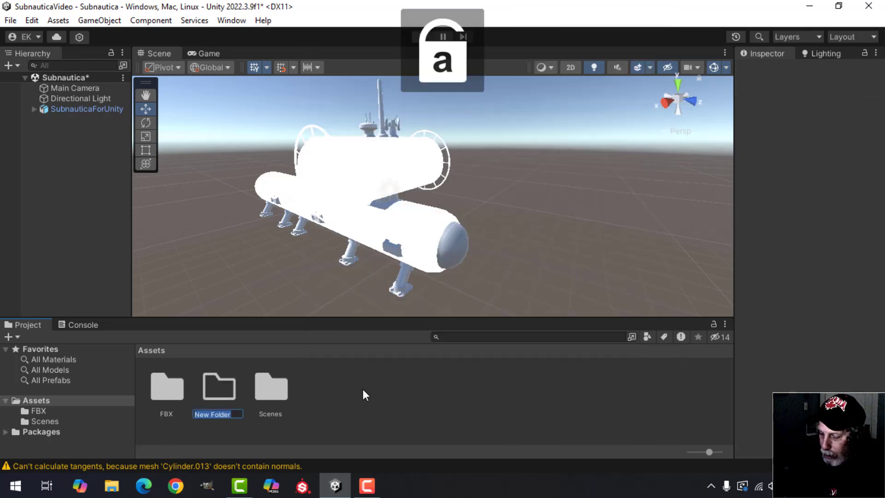
text(MATERIALS)
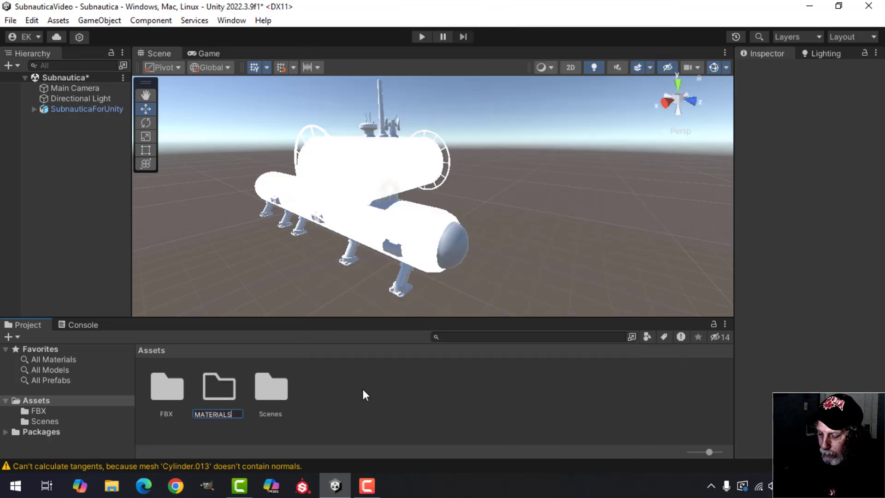
key(Return)
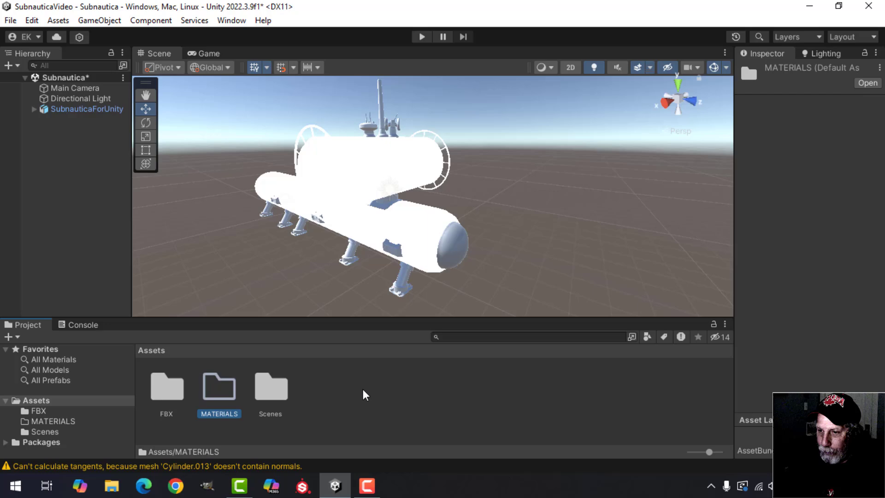
Create a subfolder named BASE inside the MATERIALS folder.
double_click(231, 389)
right_click(330, 382)
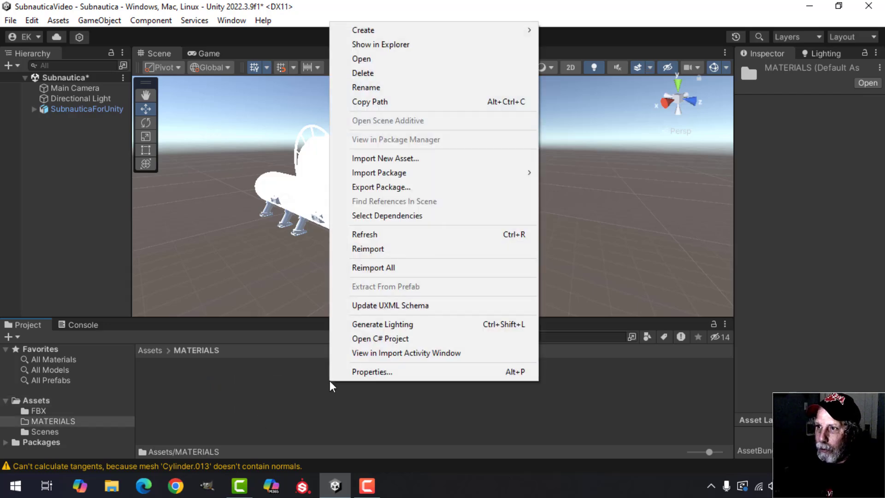
mouse_move(376, 30)
click(569, 23)
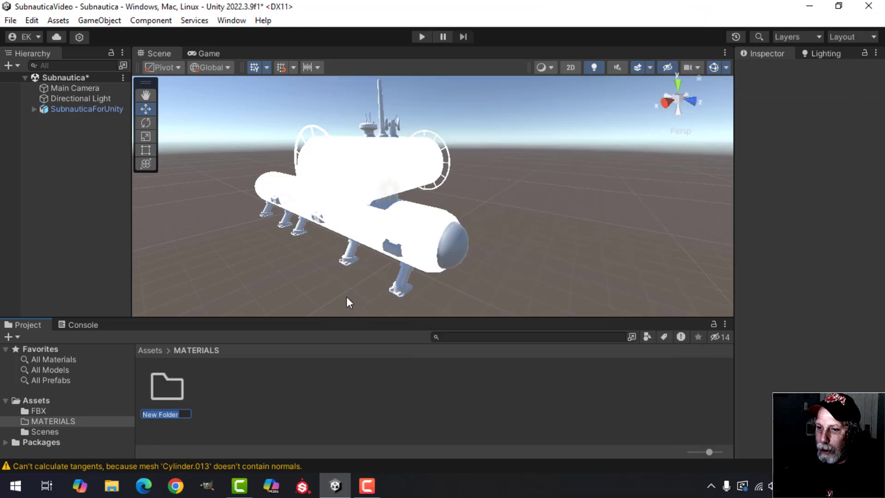
text(BASE)
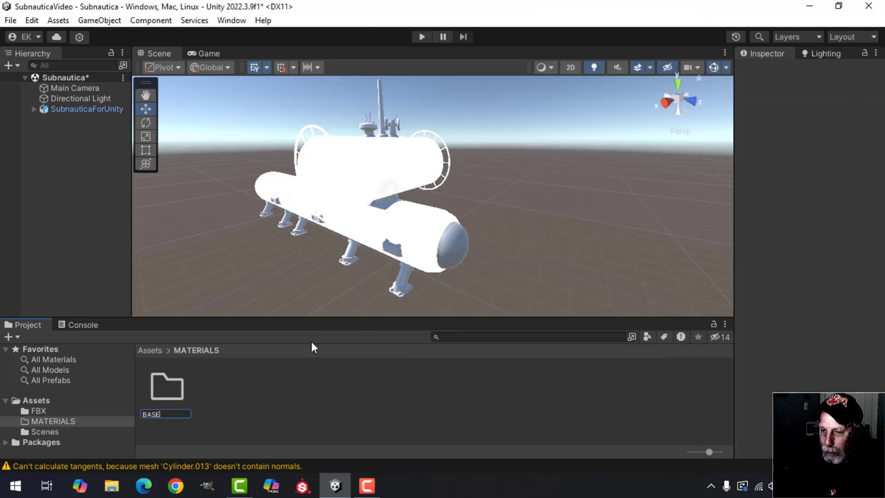
key(Return)
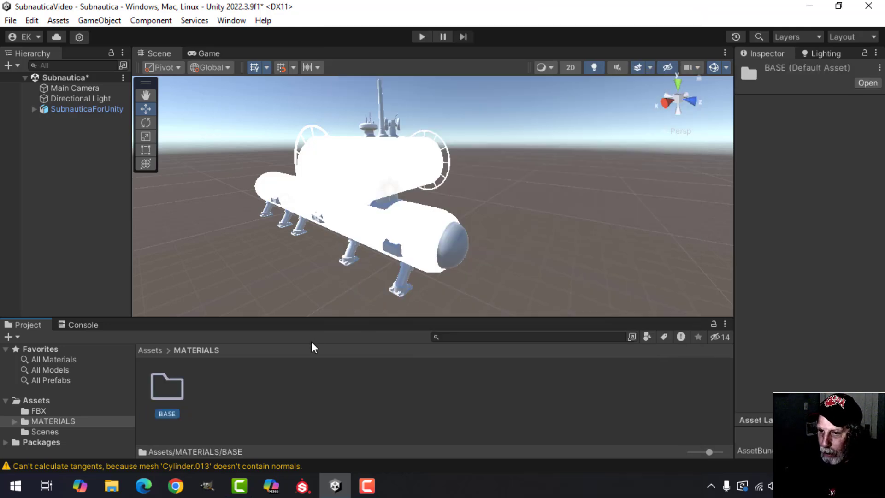
Create a material named BASE in the BASE folder and apply it to the model's lower and upper hull cylinders.
double_click(176, 381)
right_click(281, 391)
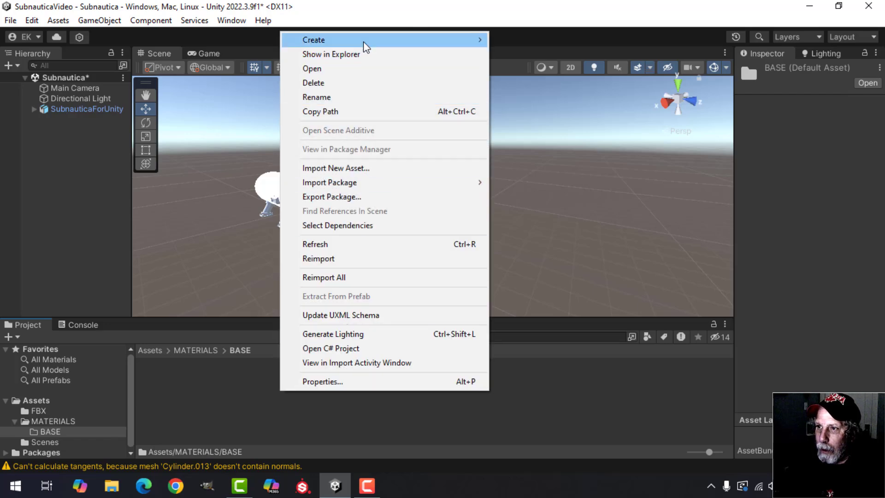
mouse_move(362, 40)
click(566, 308)
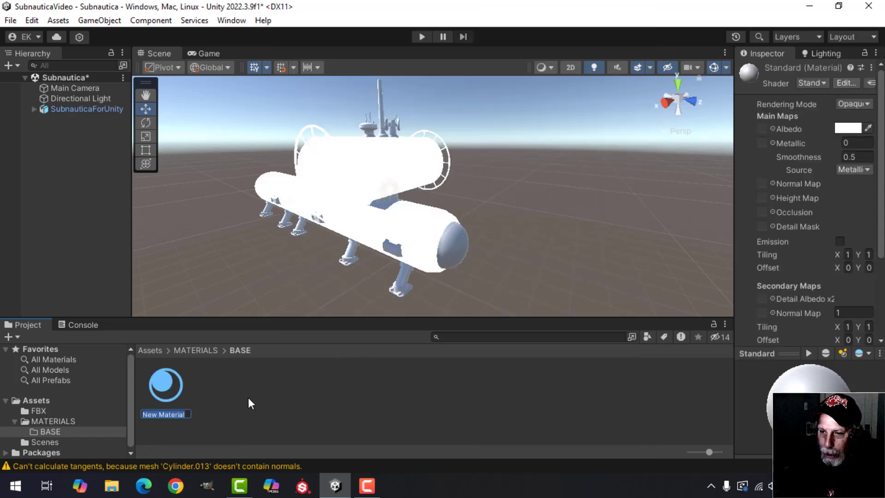
text(BASE)
key(Return)
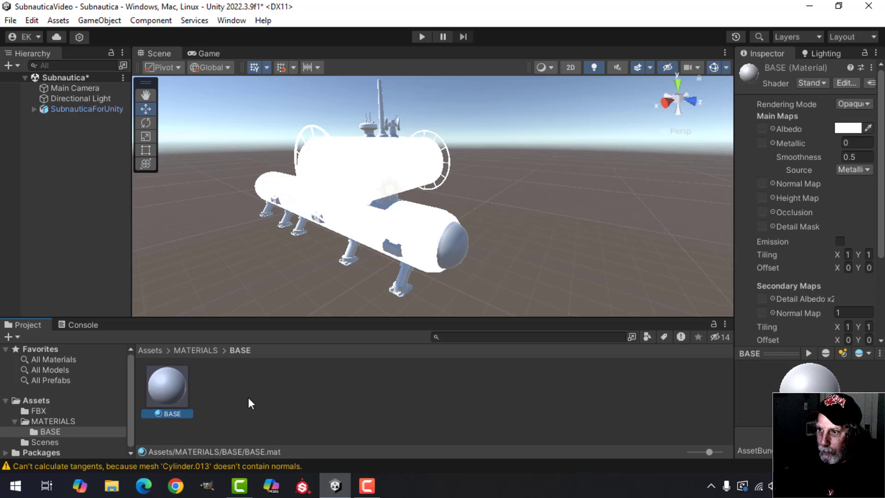
drag(255, 316, 399, 219)
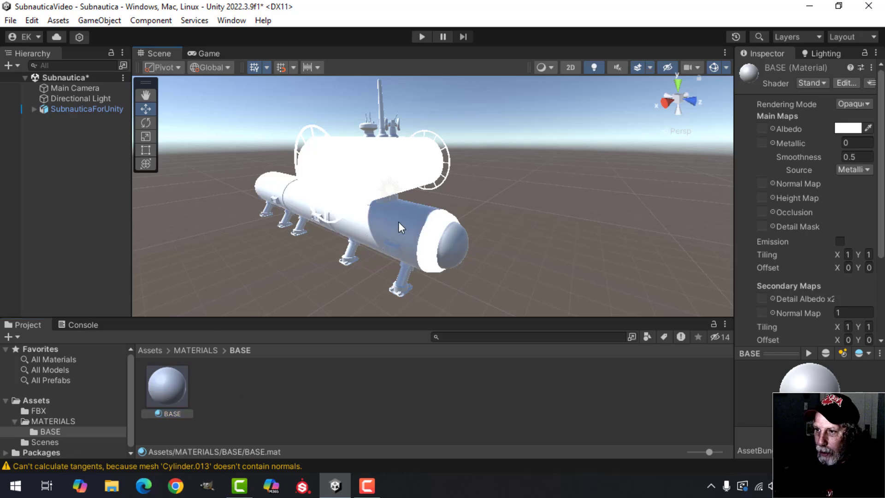
drag(325, 222, 376, 171)
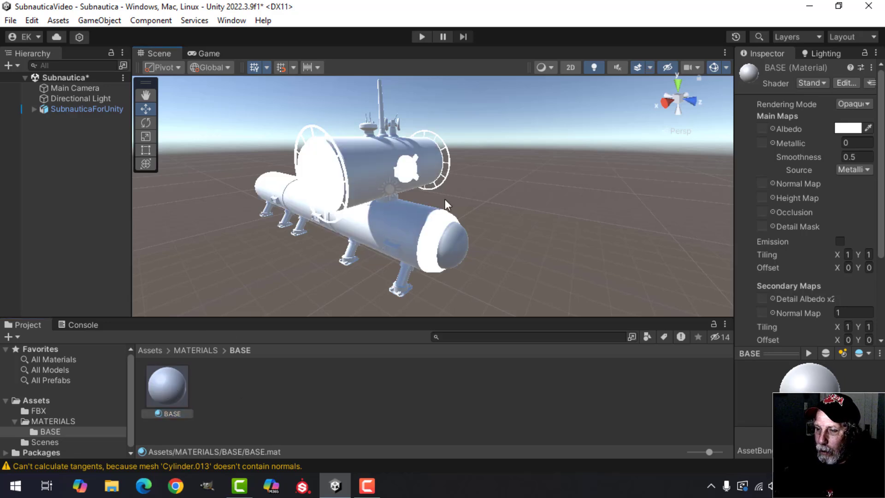
Raise the Directional Light above the model to a Y position of about 8.04.
click(87, 98)
scroll(404, 185, down, 6)
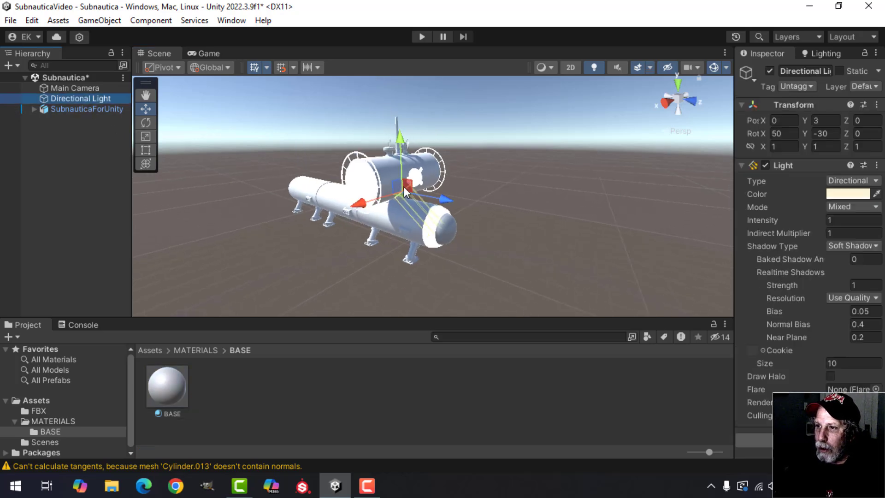
drag(404, 141, 415, 34)
scroll(421, 199, up, 3)
scroll(421, 198, up, 2)
middle_drag(391, 228, 410, 211)
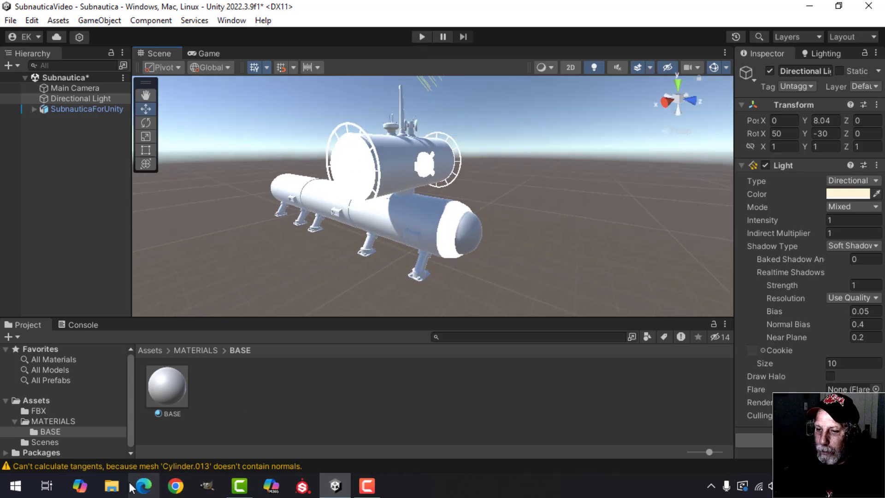
Switch to File Explorer and open the TEXTURES SUBNAUTICA UNITY folder inside the BLENDER folder.
click(112, 485)
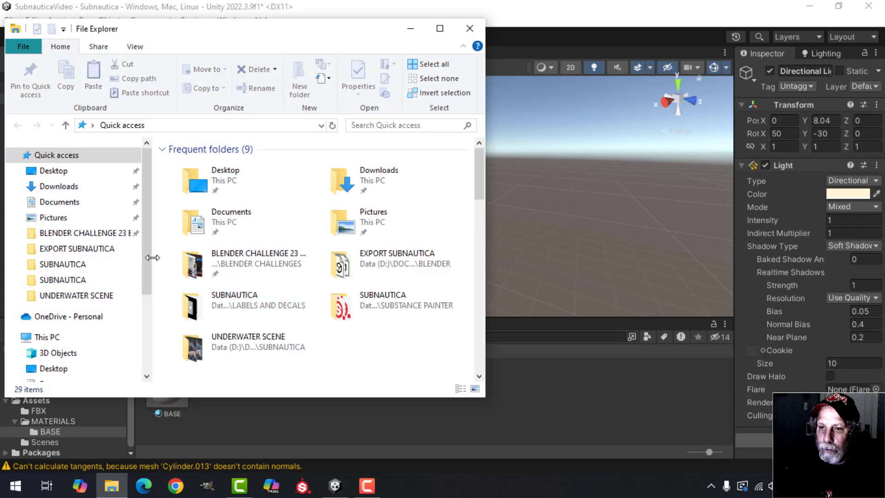
click(79, 249)
click(212, 125)
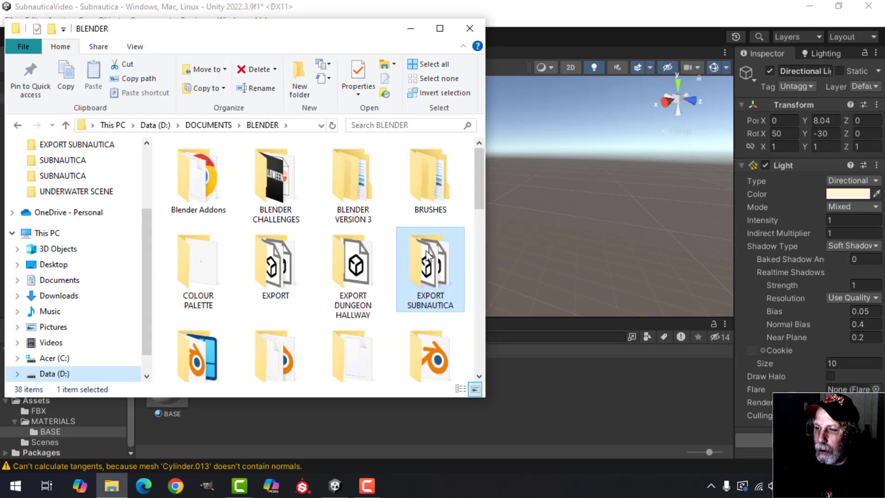
scroll(393, 249, down, 2)
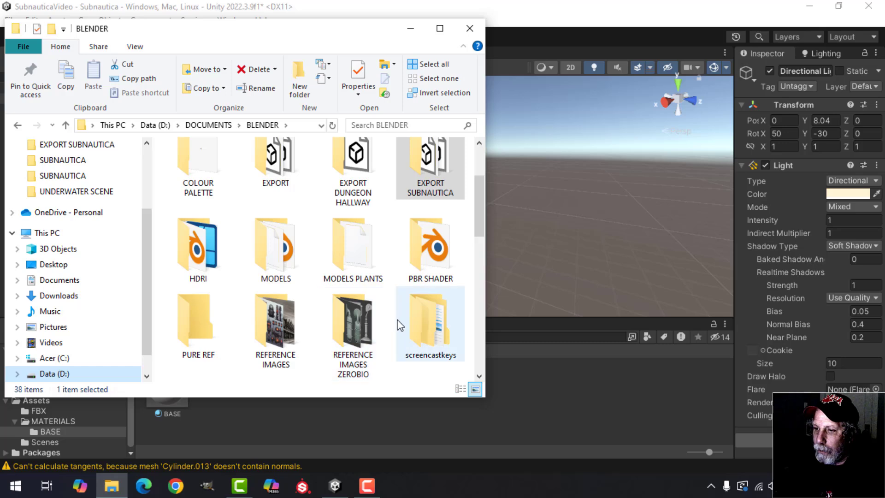
scroll(376, 337, down, 2)
double_click(353, 333)
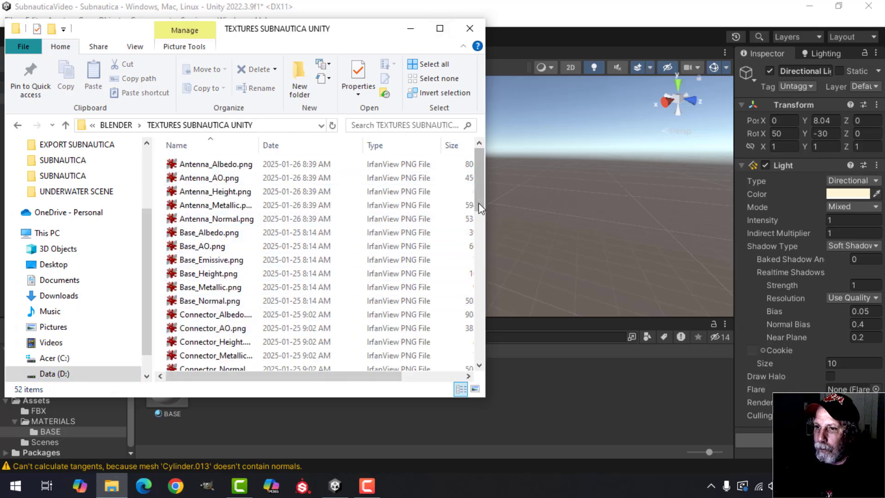
Import the Base Albedo, AO, Emissive, Height, Metallic and Normal PNG textures into the project's MATERIALS/BASE folder.
scroll(252, 272, down, 2)
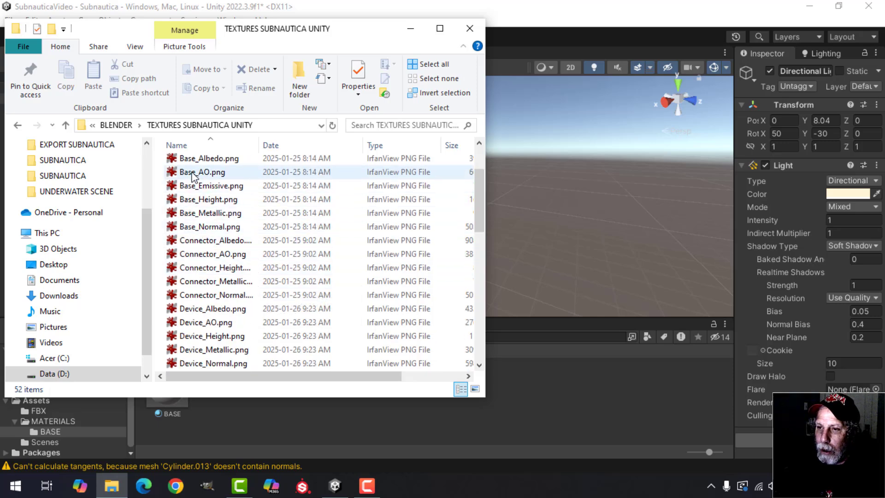
scroll(223, 181, up, 1)
click(214, 188)
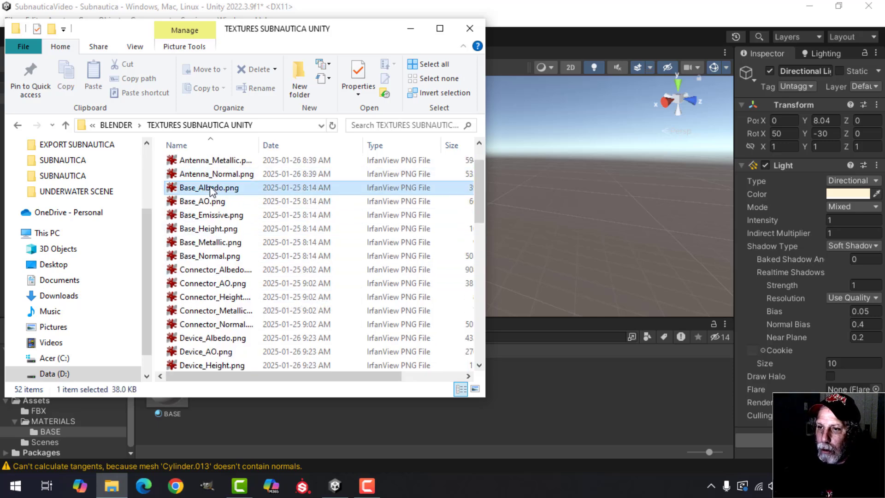
shift+click(245, 255)
drag(229, 217, 278, 433)
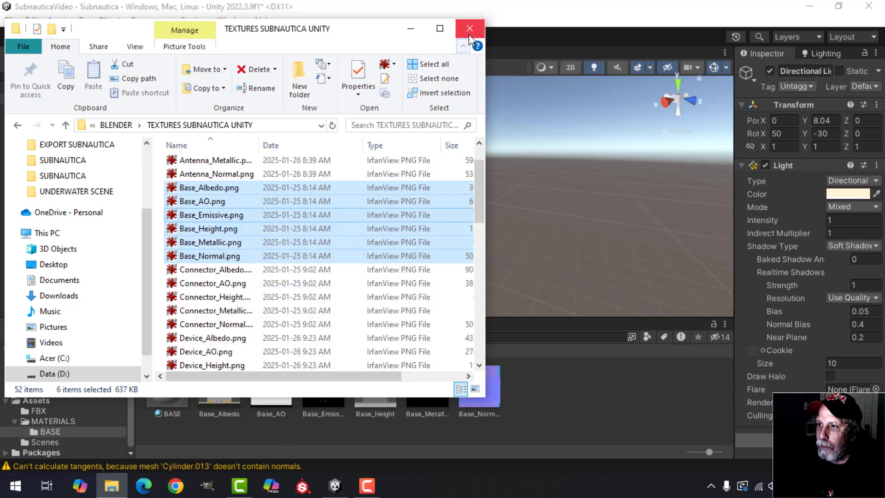
click(417, 27)
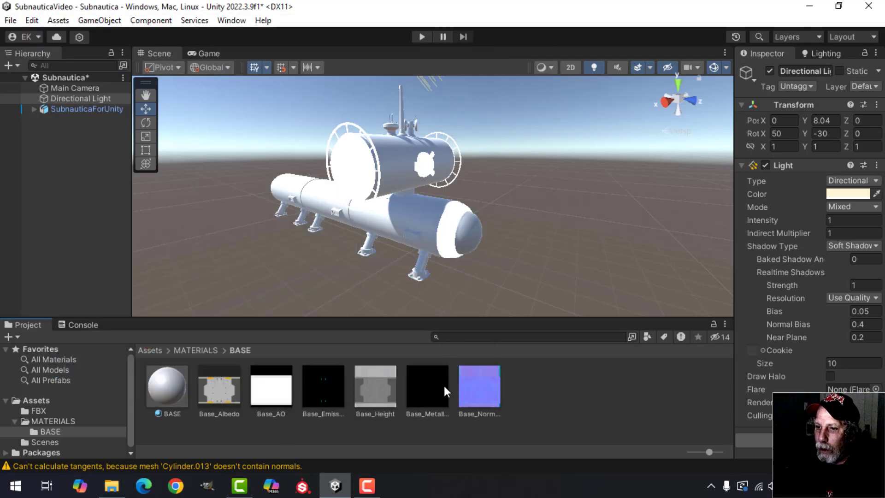
Assign Base_Albedo and Base_AO to the BASE material's albedo and occlusion maps, and enable emission with the Base_Emissive texture.
click(599, 402)
click(167, 387)
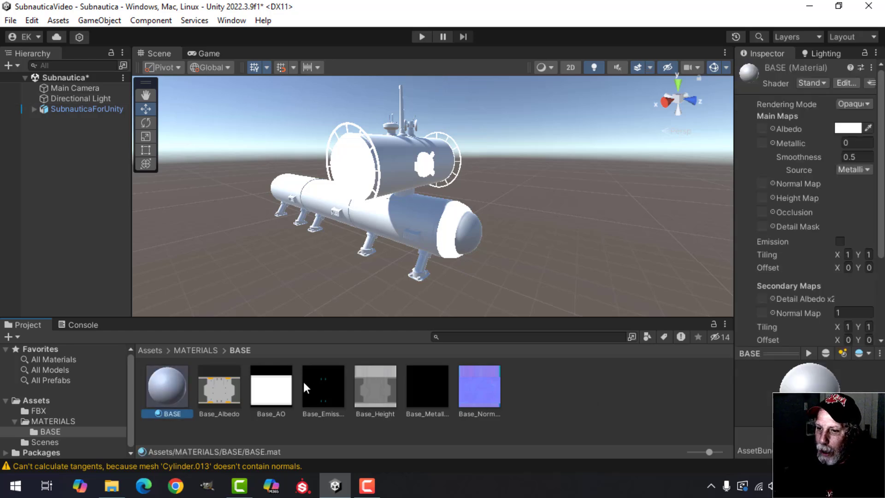
drag(208, 393, 761, 130)
drag(272, 403, 764, 212)
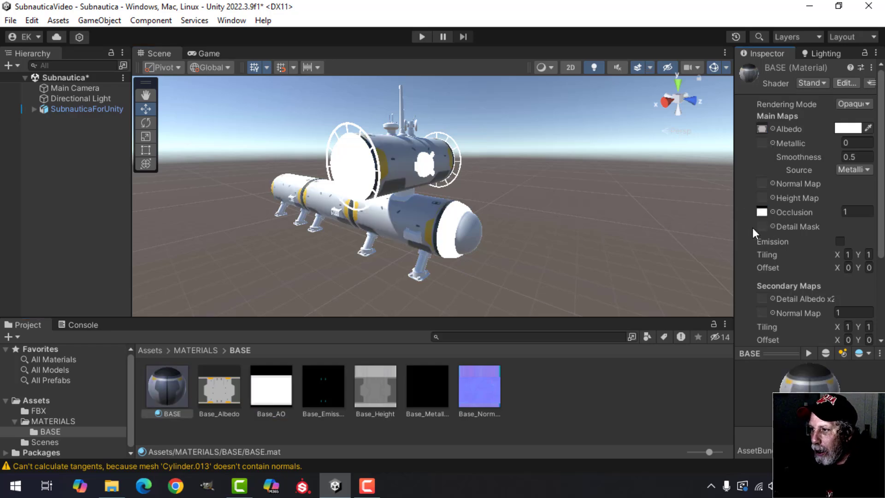
click(840, 241)
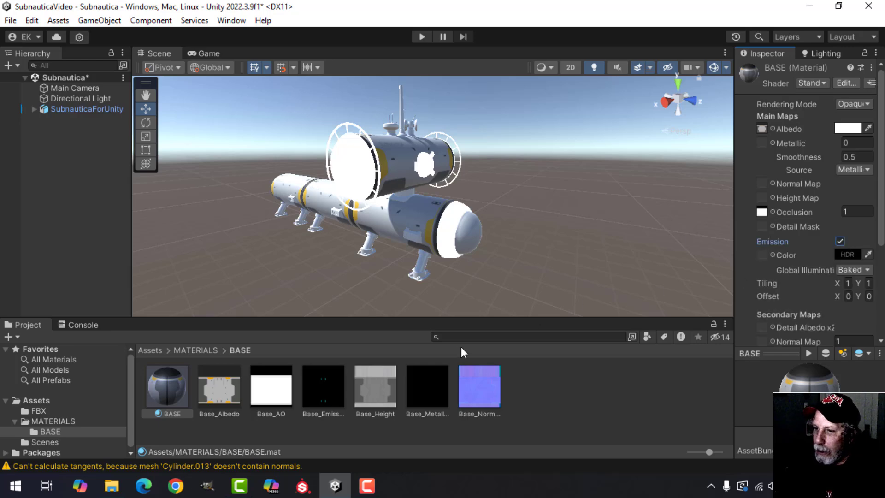
drag(322, 386, 761, 261)
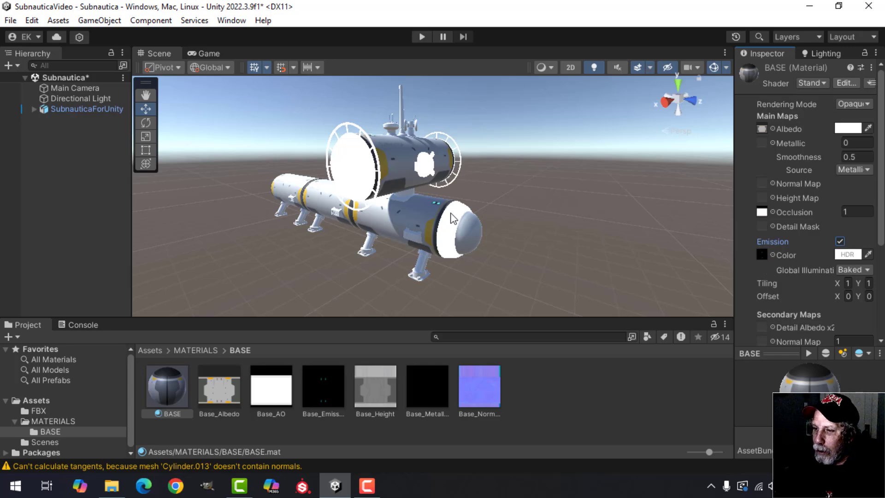
Assign the Base_Height, Base_Metallic and Base_Normal textures to the BASE material and fix the normal texture's type as a normal map.
scroll(447, 219, up, 2)
drag(375, 391, 762, 198)
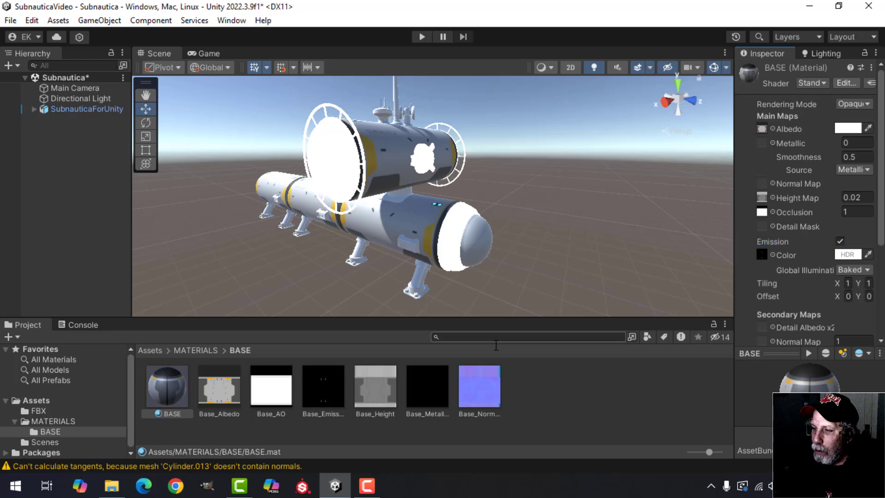
drag(428, 388, 761, 143)
scroll(553, 212, down, 2)
scroll(541, 217, up, 5)
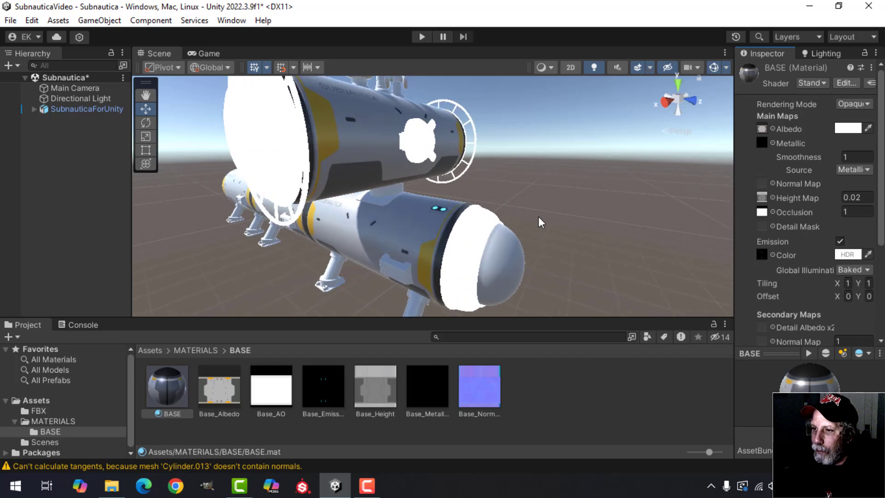
alt+drag(539, 217, 472, 222)
drag(479, 386, 761, 184)
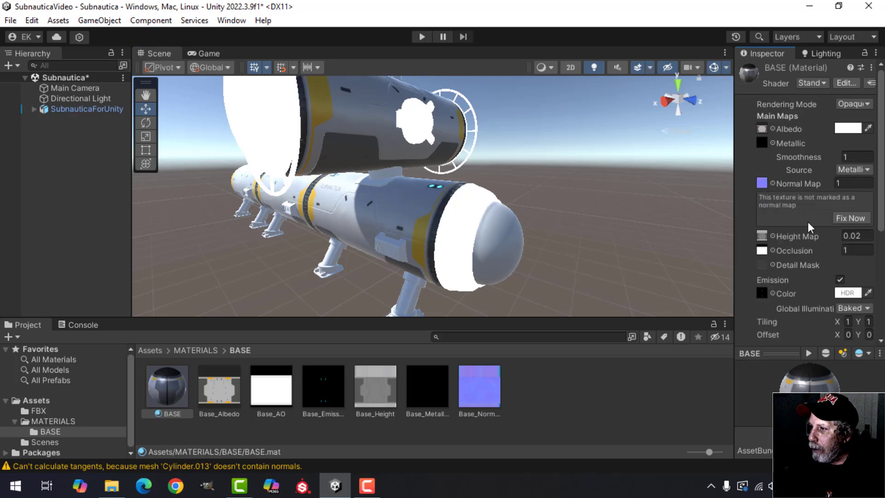
click(849, 220)
Create a folder named DOOR in the MATERIALS folder.
alt+drag(642, 230, 524, 242)
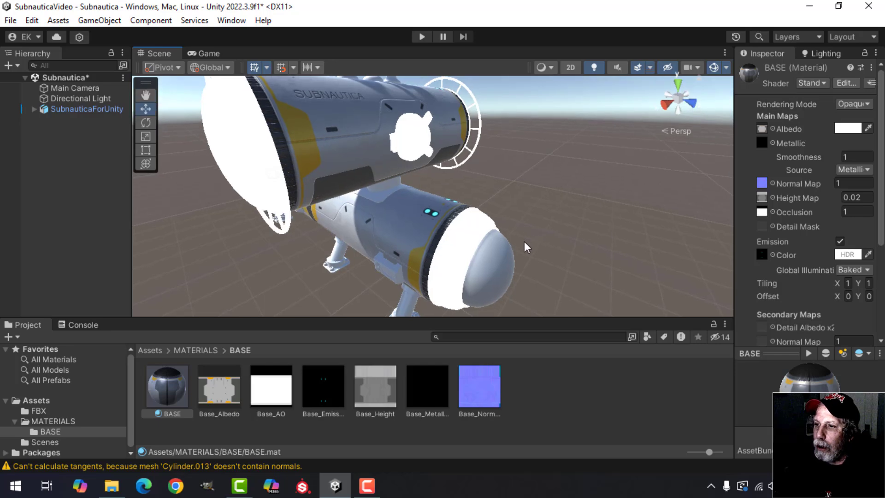
scroll(524, 242, up, 3)
scroll(523, 243, down, 5)
mouse_move(522, 242)
middle_down()
mouse_move(530, 210)
mouse_move(516, 219)
mouse_move(519, 230)
middle_up()
click(194, 351)
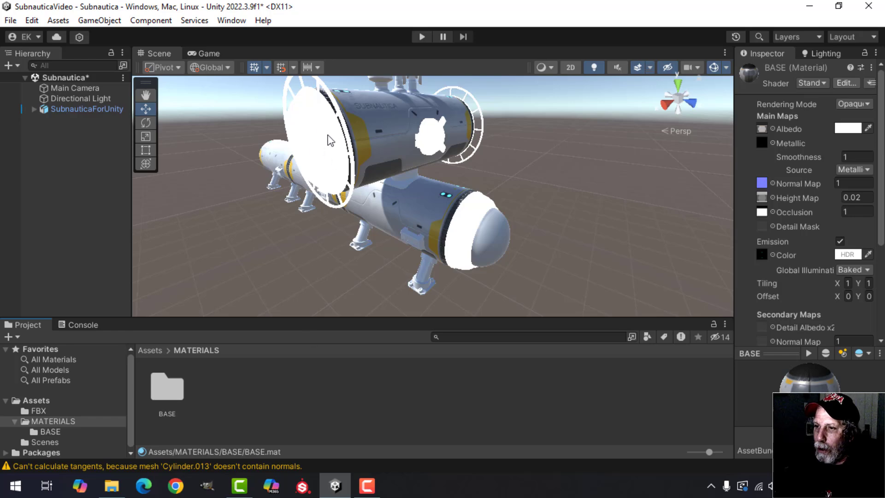
right_click(269, 397)
mouse_move(332, 48)
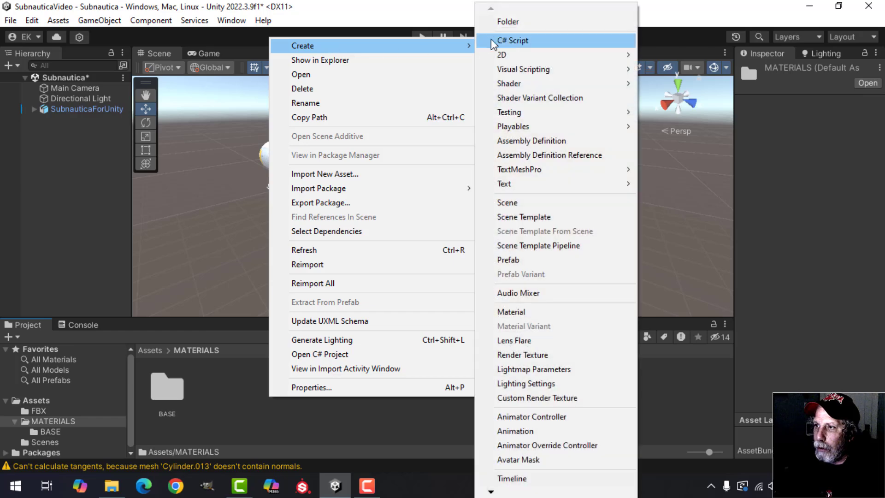
click(500, 20)
text(DOOR)
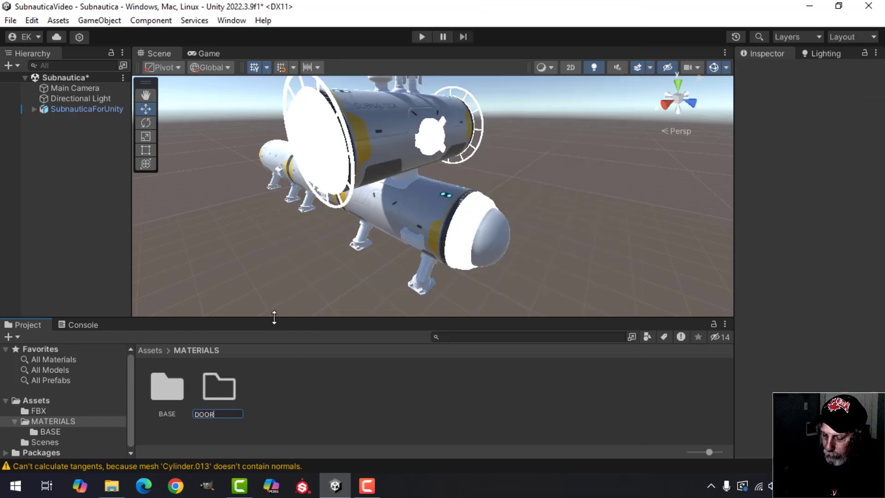
key(Return)
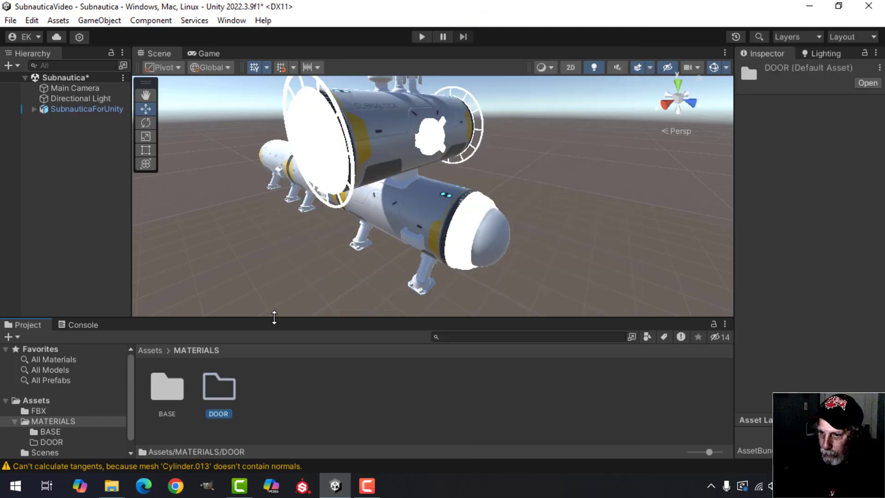
Create a material named DOOR in the DOOR folder and apply it to the domed door on the upper cylinder's end.
double_click(224, 392)
right_click(287, 385)
mouse_move(376, 35)
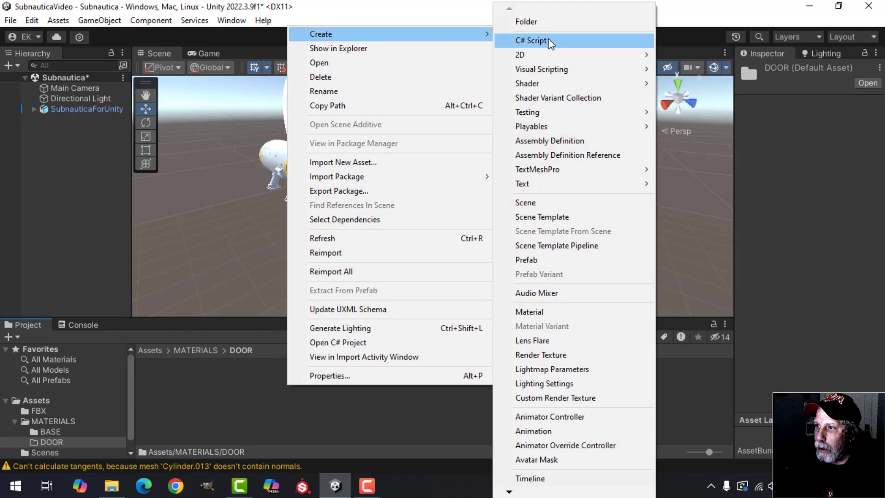
click(551, 310)
text(DOOR)
key(Return)
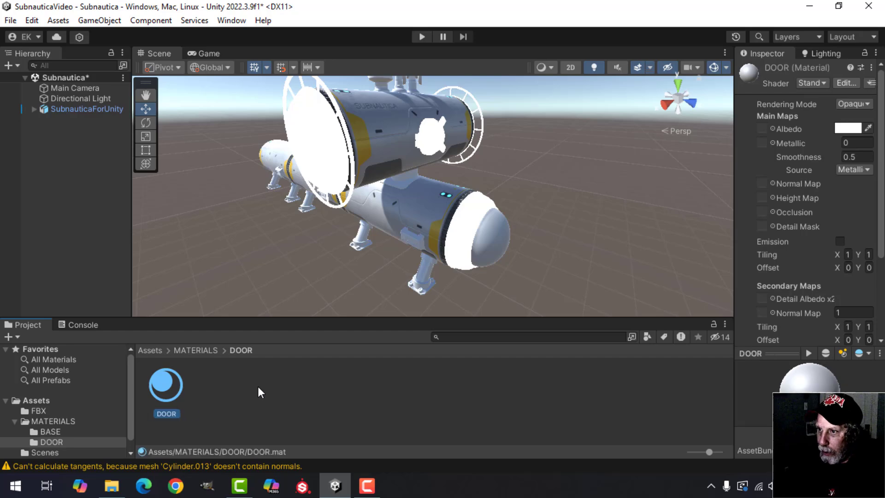
drag(172, 393, 316, 147)
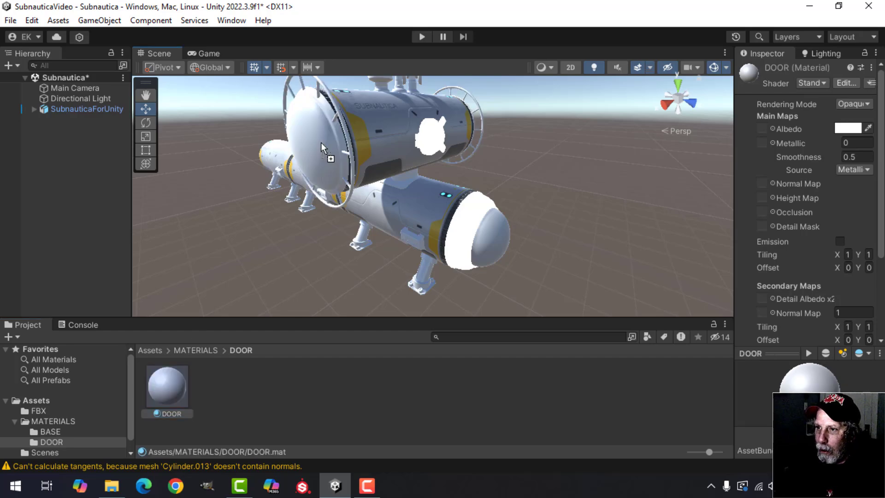
Import the Door Albedo, AO, Emissive, Height, Metallic and Normal PNG textures from File Explorer into the MATERIALS/DOOR folder.
middle_drag(485, 185, 515, 184)
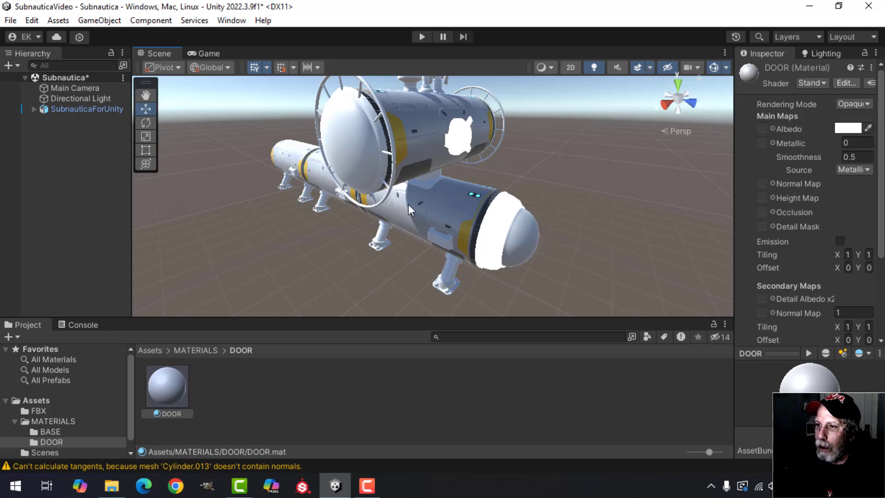
scroll(411, 210, up, 4)
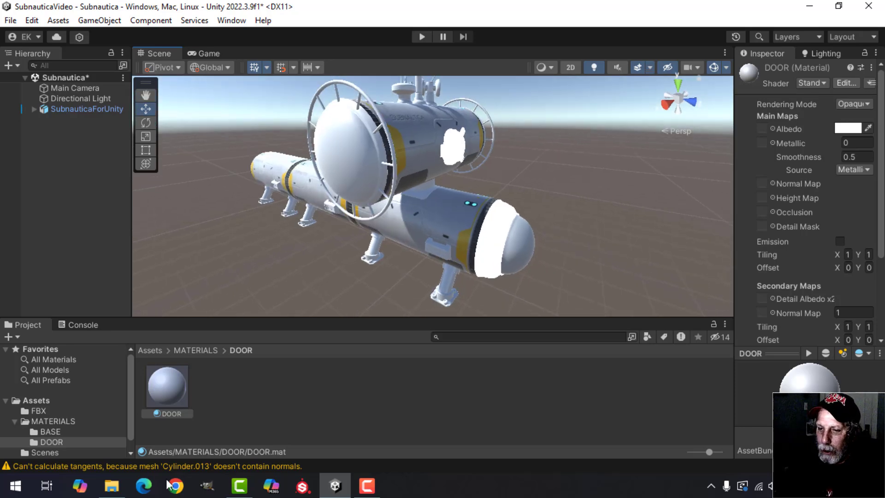
click(111, 485)
scroll(247, 243, down, 2)
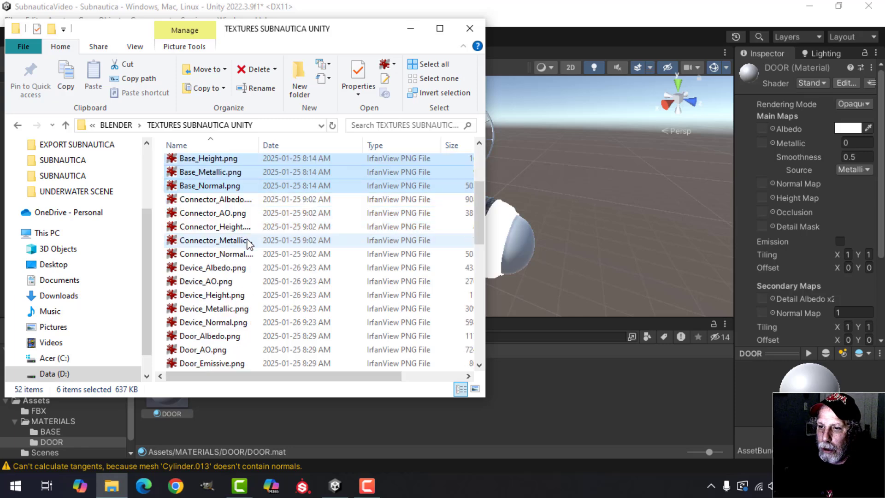
scroll(248, 242, down, 3)
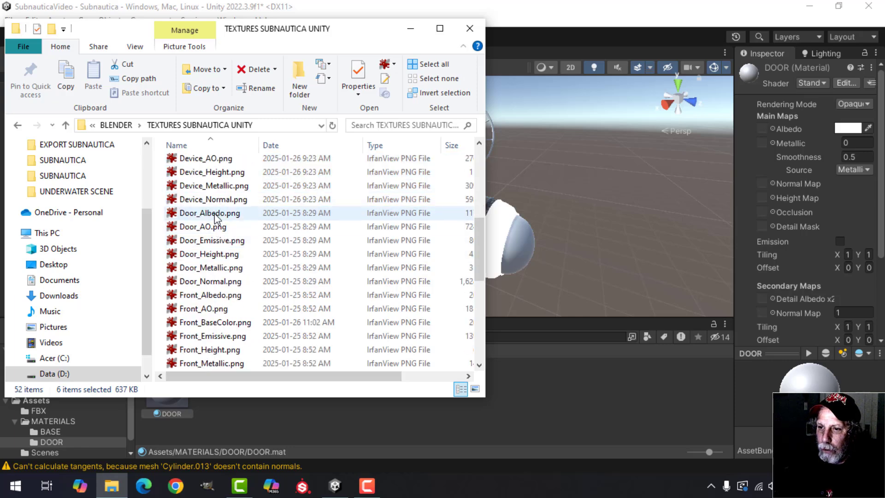
click(215, 213)
shift+click(232, 281)
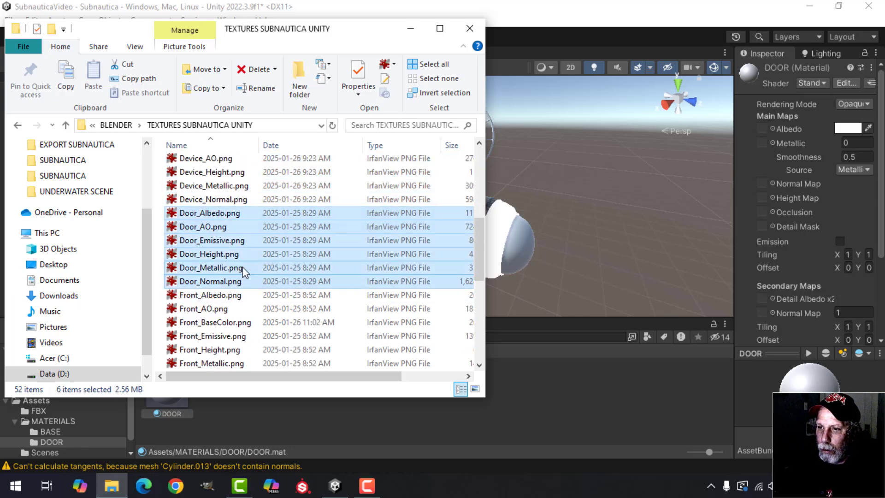
drag(243, 272, 393, 429)
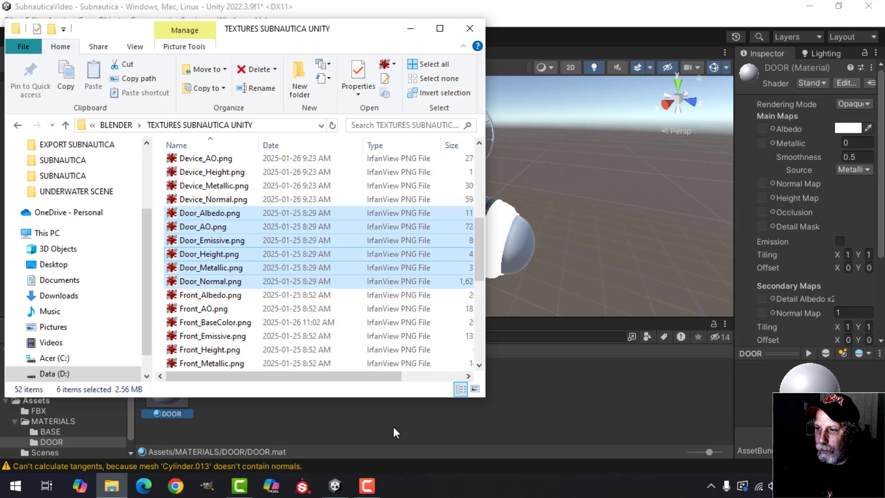
click(409, 31)
Assign Door_Albedo and Door_AO to the DOOR material's albedo and occlusion maps, and enable emission with the Door_Emissive texture.
drag(223, 395, 761, 128)
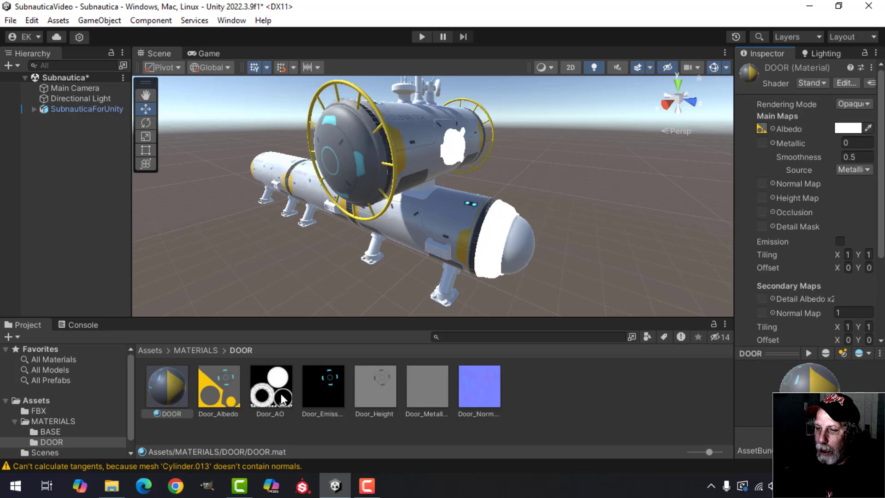
drag(282, 399, 790, 177)
drag(766, 214, 766, 215)
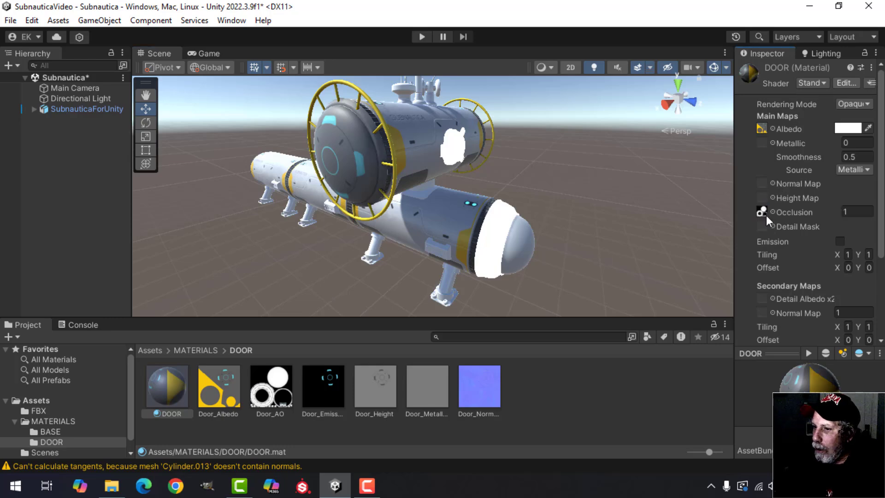
click(840, 242)
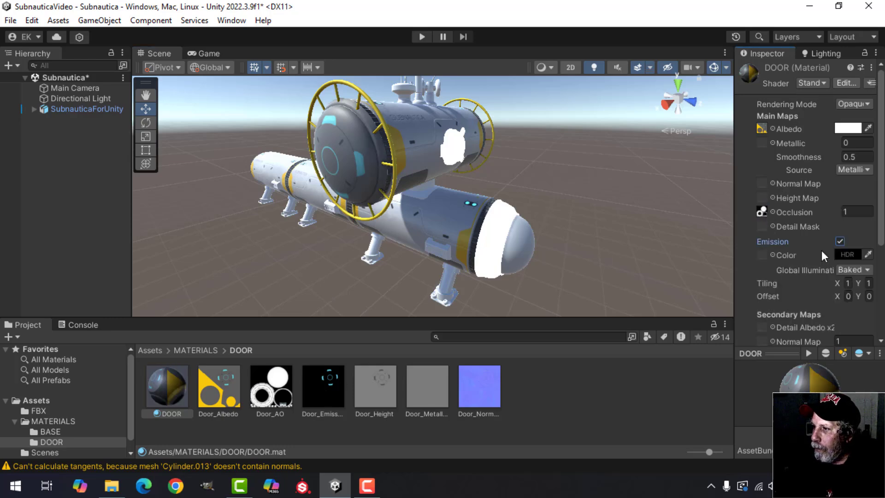
drag(316, 396, 770, 256)
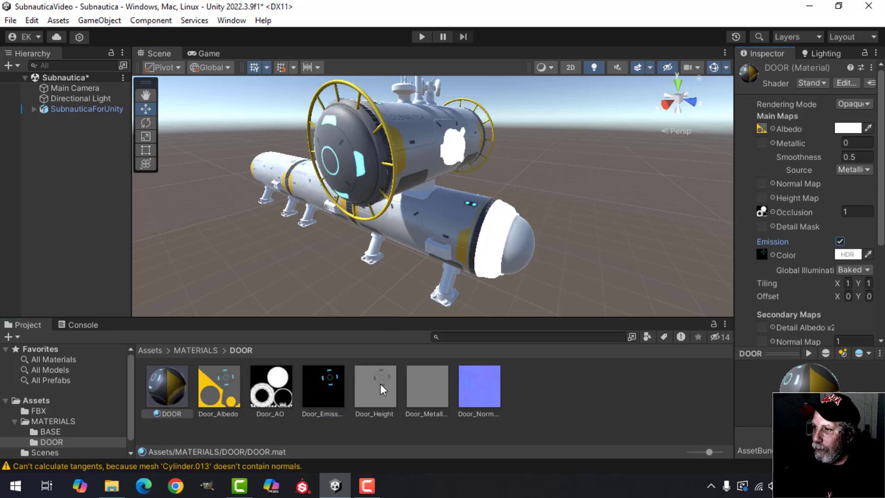
Assign the Door_Height, Door_Metallic and Door_Normal textures to the DOOR material and fix the normal texture's type as a normal map.
drag(381, 389, 761, 197)
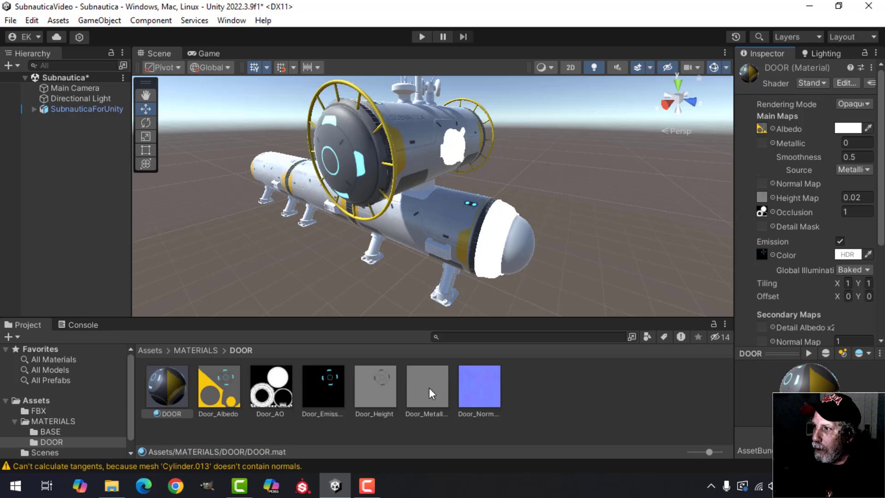
drag(431, 393, 762, 144)
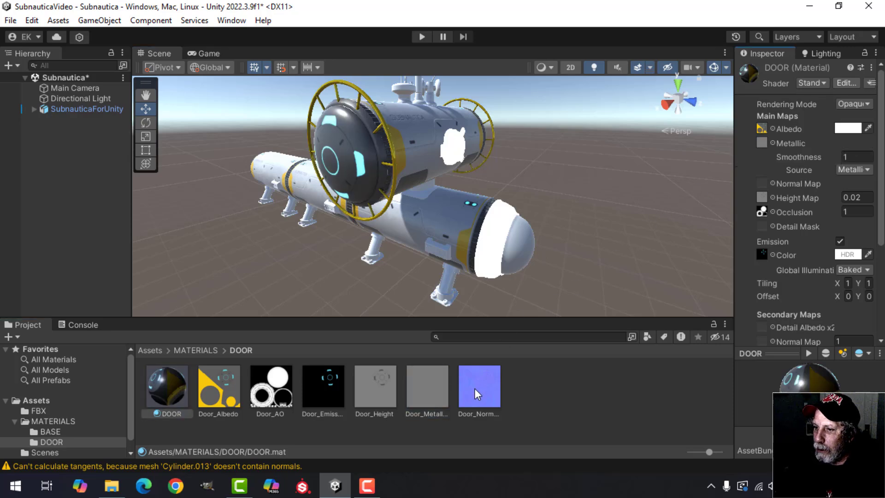
drag(477, 394, 773, 186)
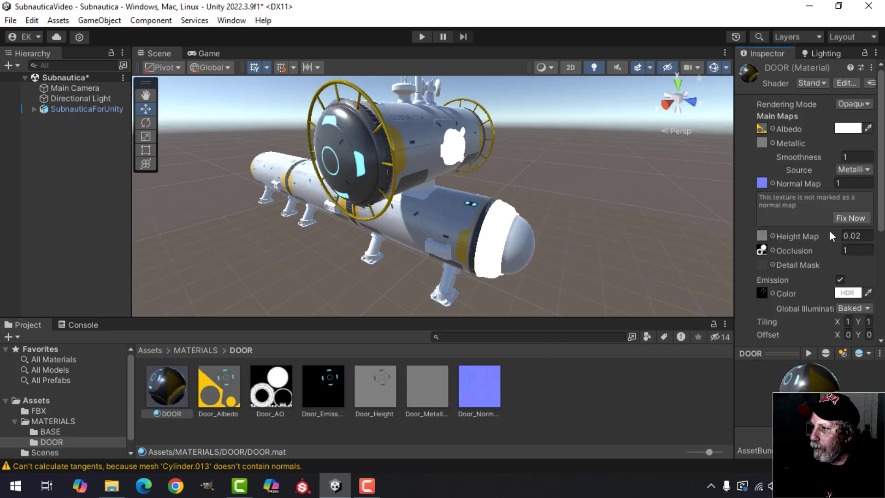
click(850, 218)
Create a folder named LEGS in the MATERIALS folder.
alt+drag(437, 194, 461, 197)
click(187, 350)
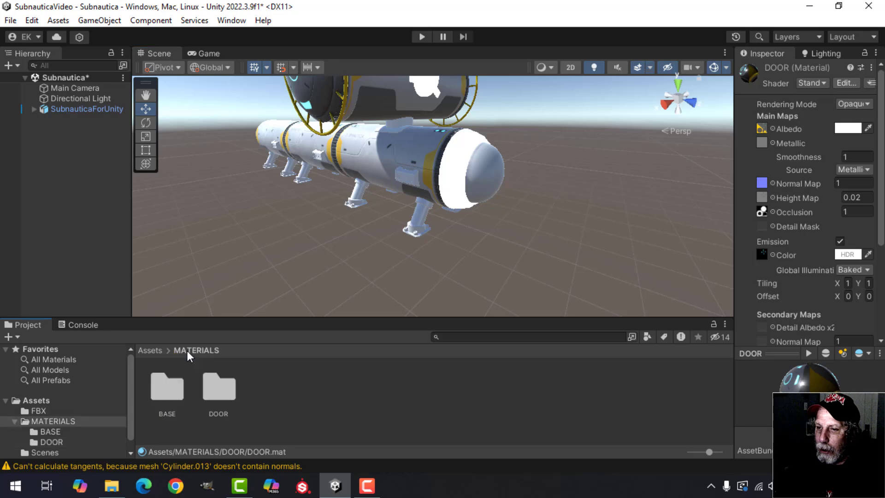
right_click(302, 391)
mouse_move(355, 36)
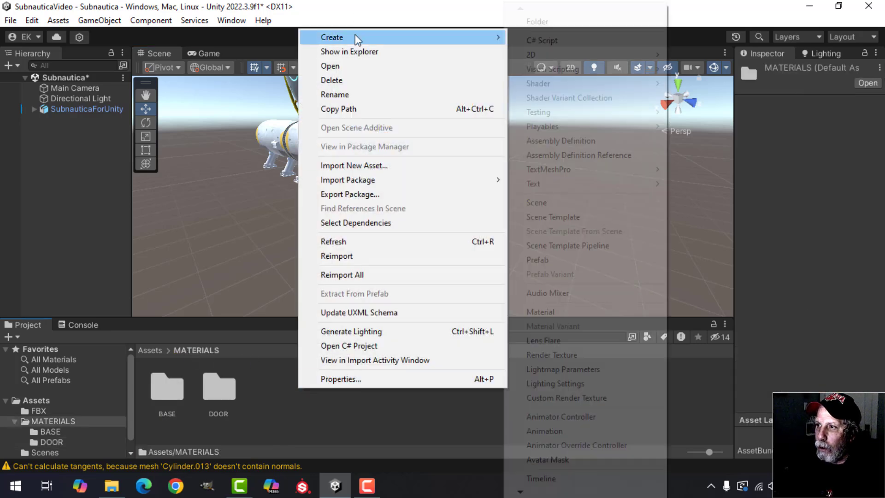
click(539, 25)
text(LEGS)
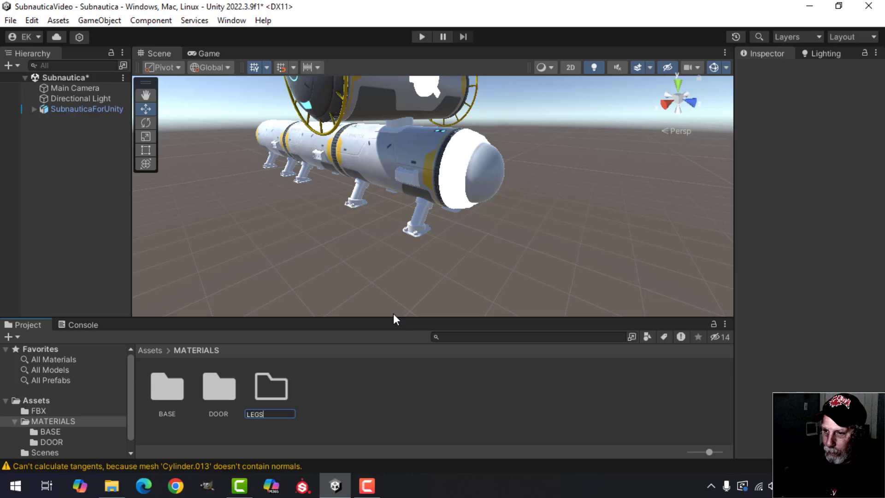
key(Return)
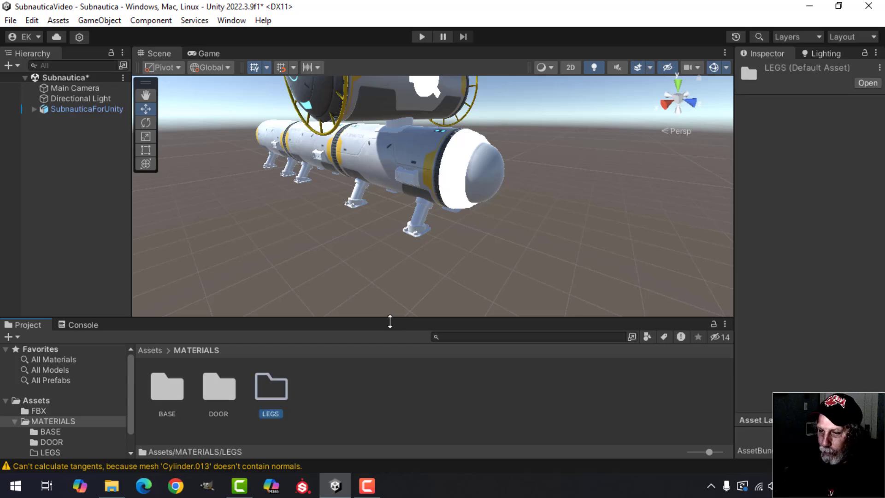
Create a material named LEGS in the LEGS folder and apply it to the two nearest sets of legs.
double_click(270, 385)
right_click(317, 375)
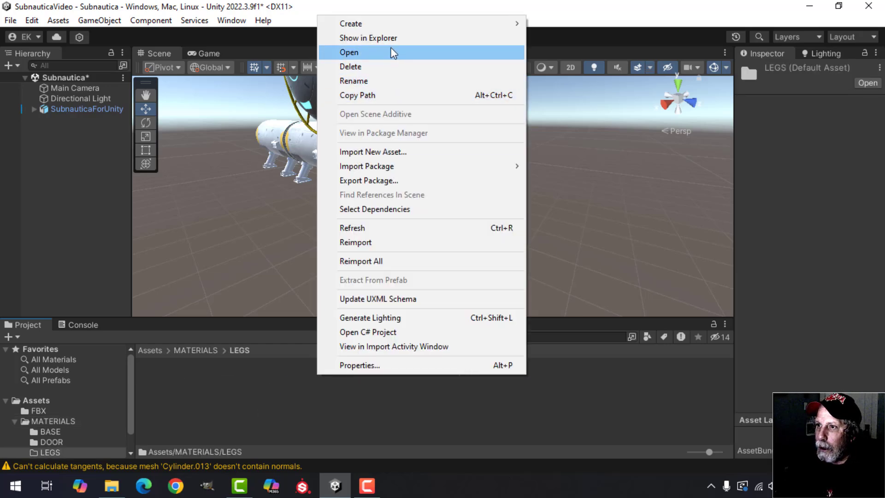
mouse_move(425, 27)
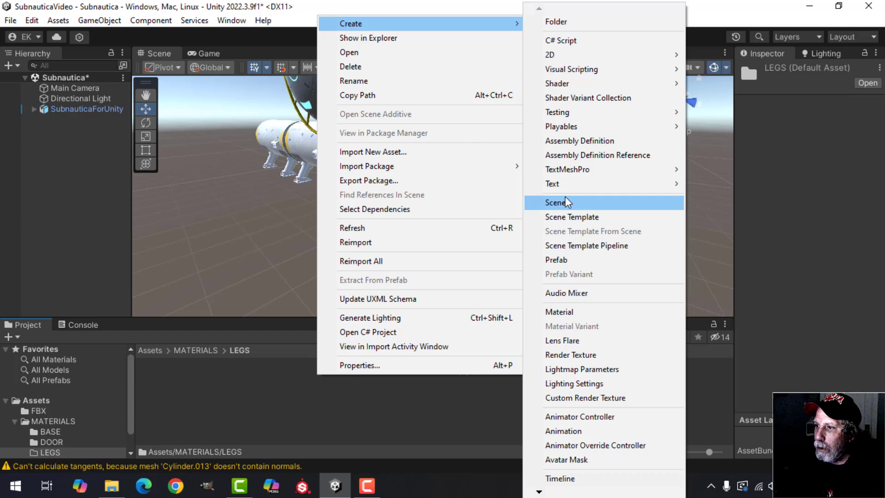
click(578, 310)
text(LEGS)
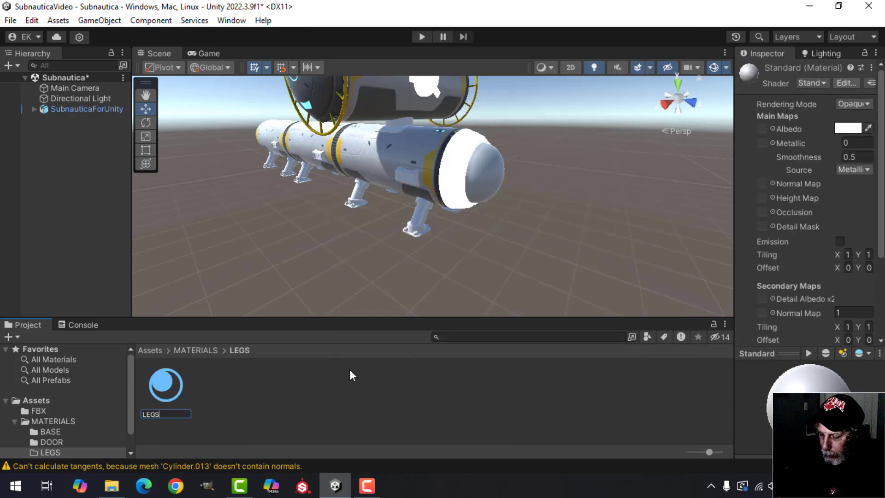
key(Return)
drag(161, 381, 410, 227)
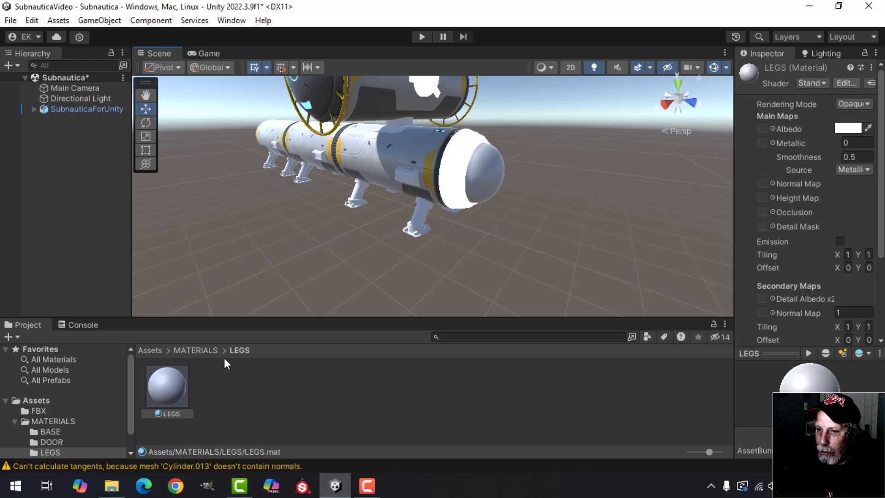
drag(174, 393, 357, 208)
Import the Legs Albedo, AO, Height, Metallic and Normal PNG textures from File Explorer into the MATERIALS/LEGS folder.
click(111, 485)
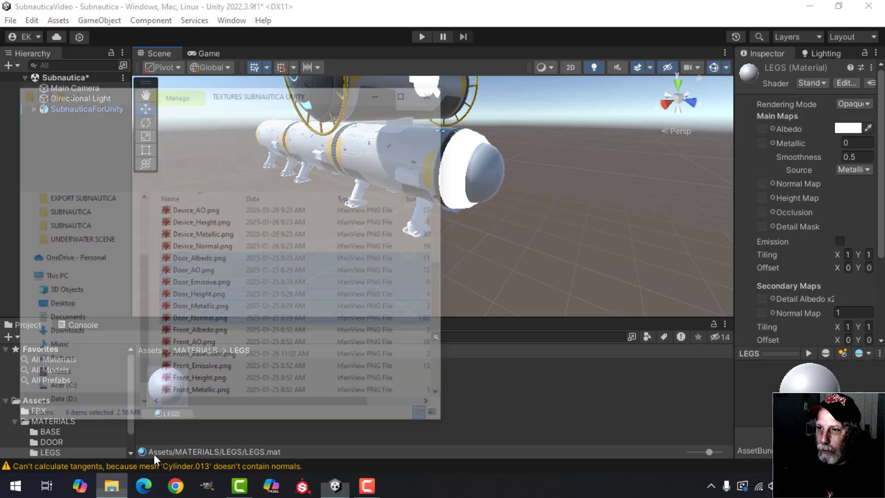
scroll(284, 259, down, 3)
scroll(283, 259, down, 3)
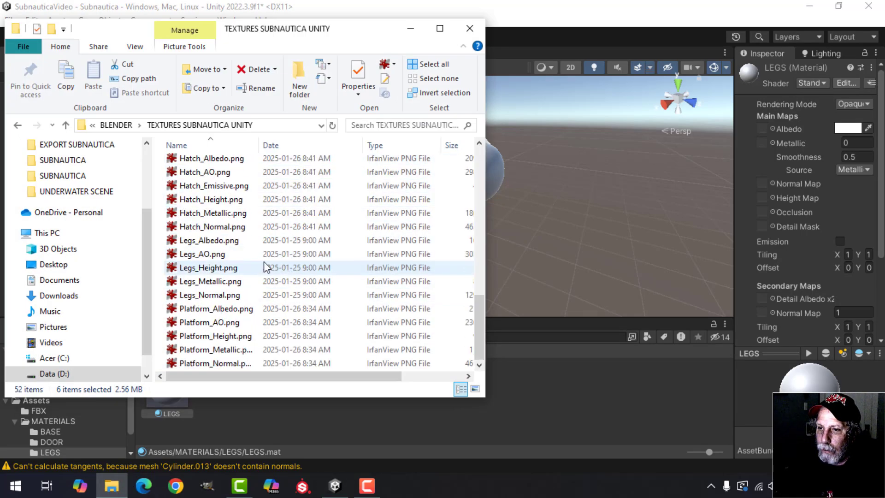
click(208, 242)
shift+click(214, 295)
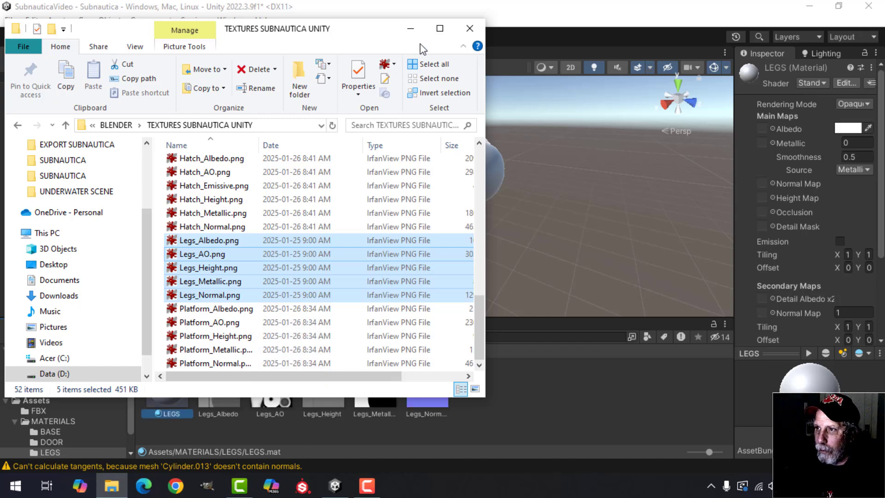
click(410, 29)
Assign the Legs albedo, AO, height, metallic and normal textures to the LEGS material's matching maps and fix the normal texture's type.
drag(226, 399, 761, 129)
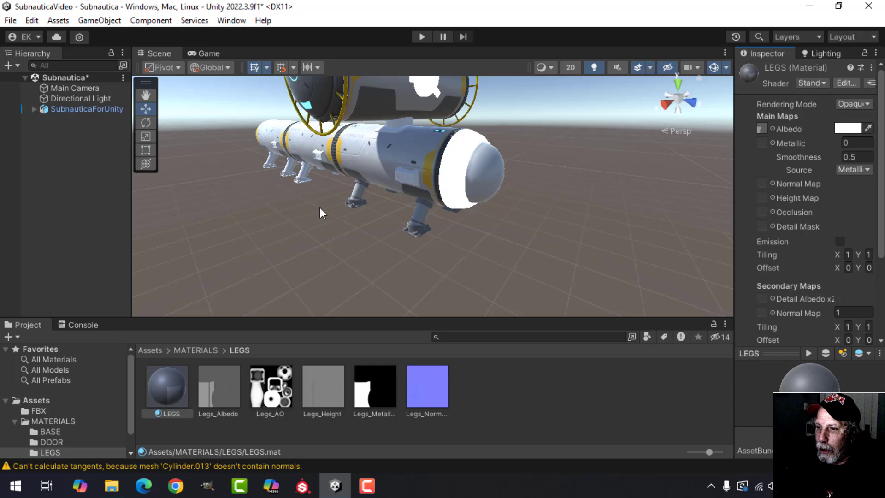
drag(292, 383, 763, 213)
drag(330, 366, 762, 200)
drag(365, 400, 761, 144)
drag(428, 401, 767, 184)
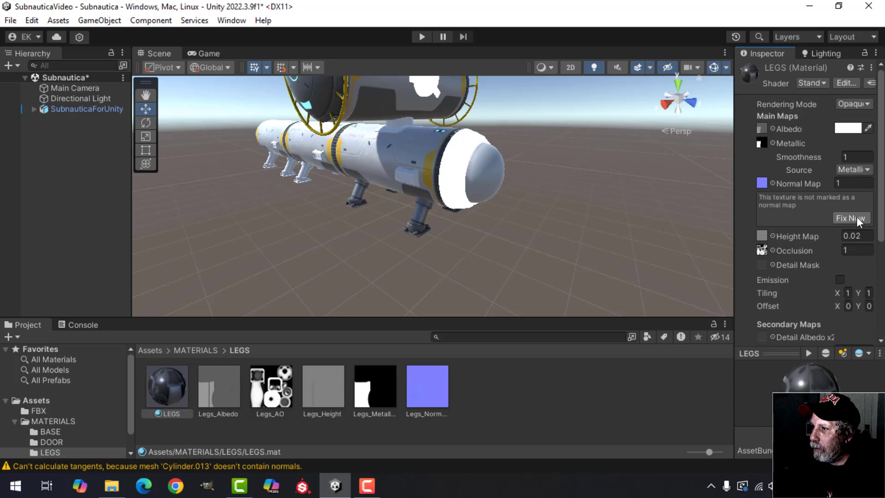
click(856, 216)
Apply the LEGS material to the three remaining untextured sets of legs under the lower tube.
scroll(327, 228, up, 3)
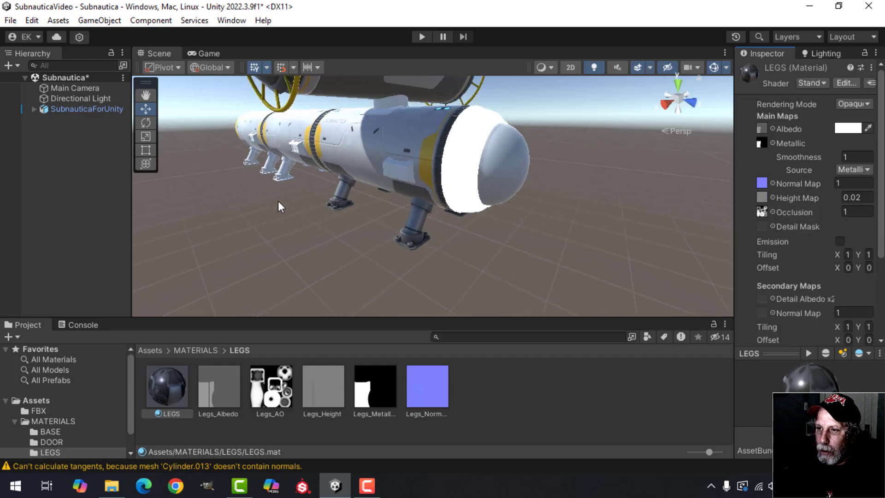
alt+drag(278, 201, 402, 220)
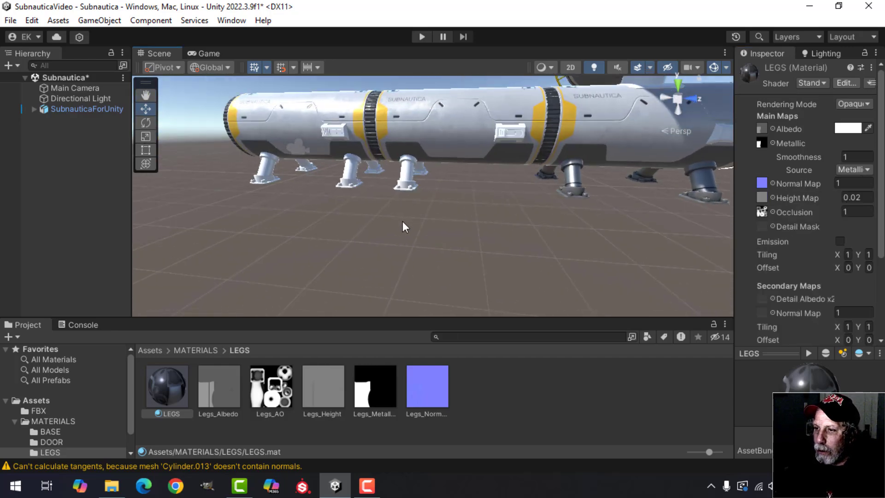
scroll(402, 221, up, 2)
drag(166, 392, 388, 189)
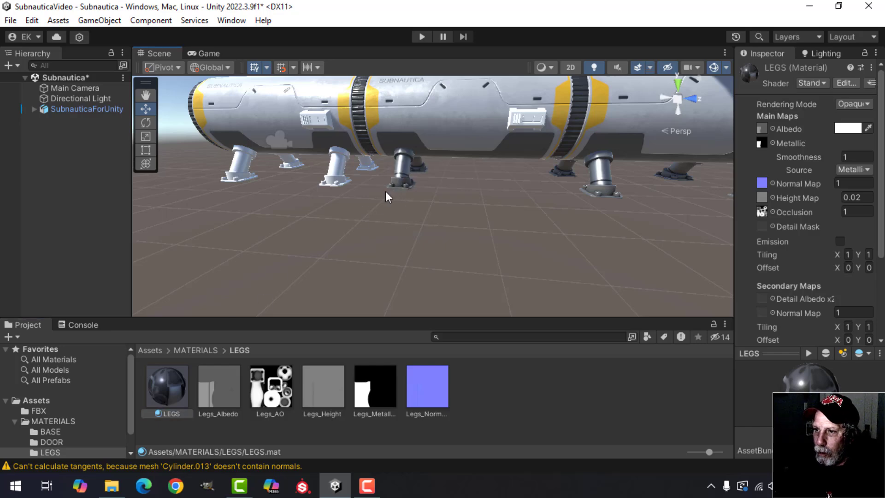
drag(299, 233, 337, 171)
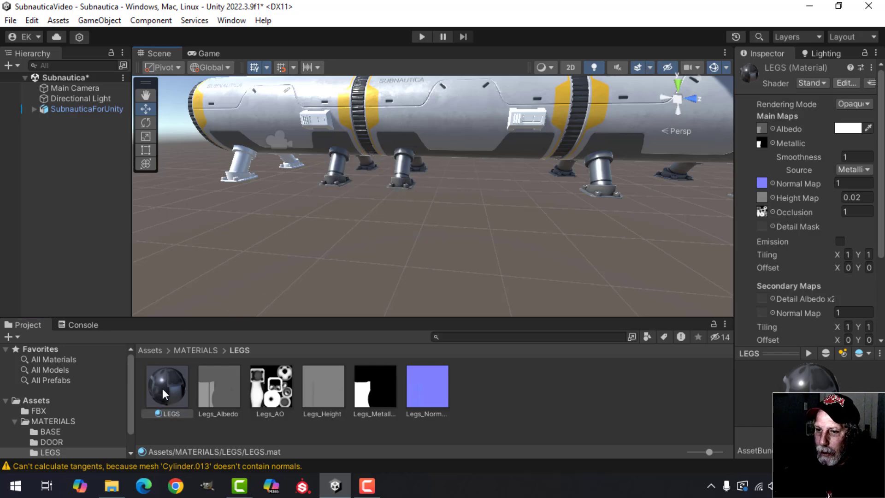
drag(163, 388, 242, 172)
Examine the legs under the lower tube and the rest of the base for parts still lacking textures.
scroll(347, 217, up, 5)
scroll(347, 219, down, 6)
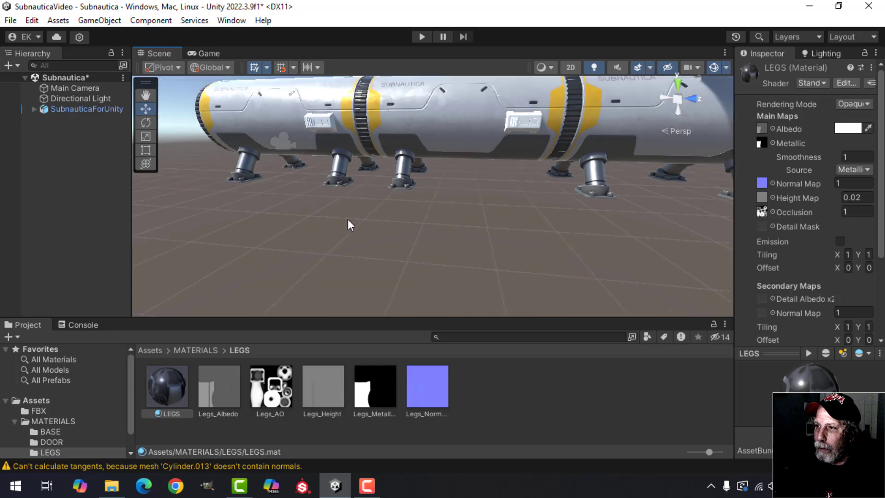
scroll(347, 219, down, 3)
middle_drag(482, 203, 297, 209)
alt+drag(482, 218, 381, 233)
middle_drag(443, 219, 429, 231)
scroll(429, 231, up, 2)
scroll(428, 231, down, 3)
middle_drag(443, 198, 395, 236)
Create a folder named HATCH in the MATERIALS folder.
click(198, 350)
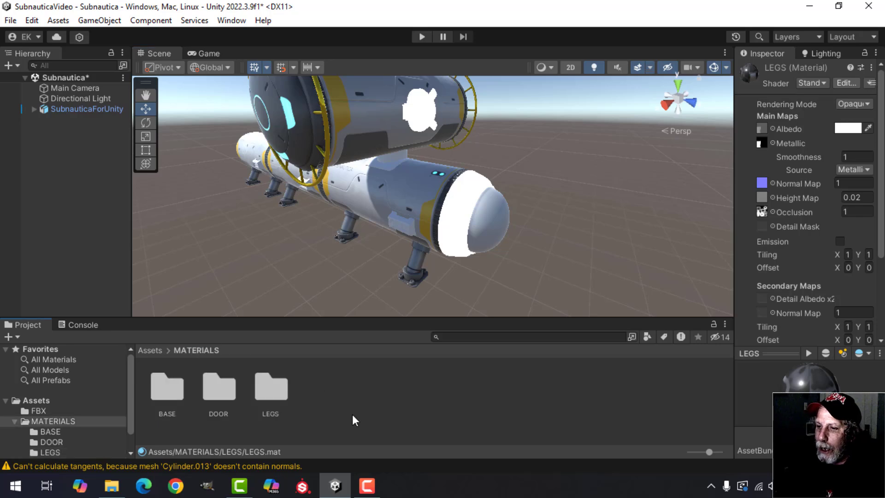
right_click(327, 387)
mouse_move(406, 35)
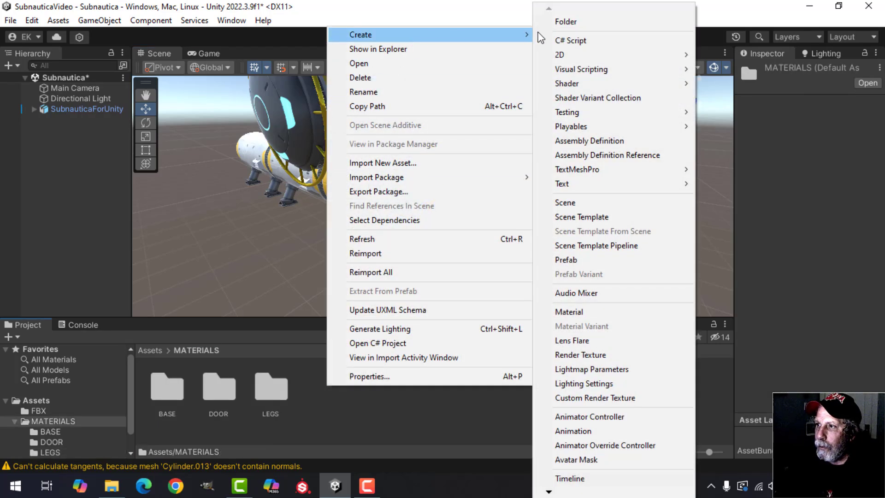
click(566, 22)
text(HA)
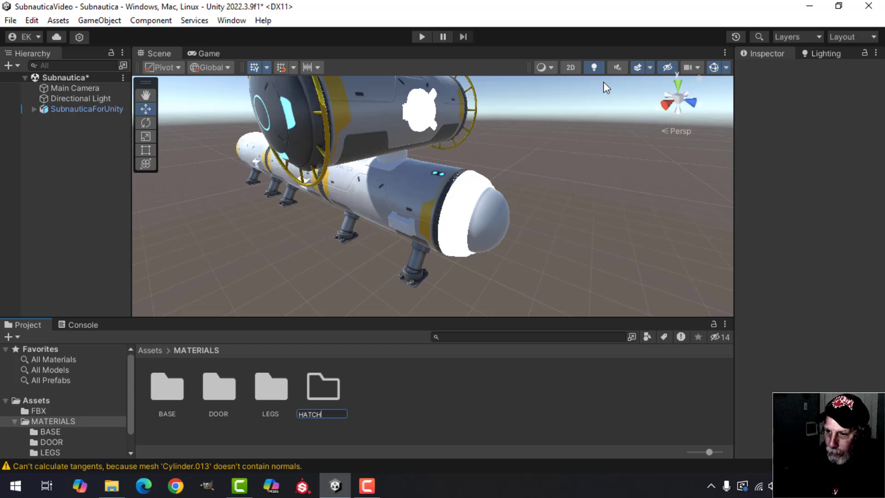
text(TCH)
key(Return)
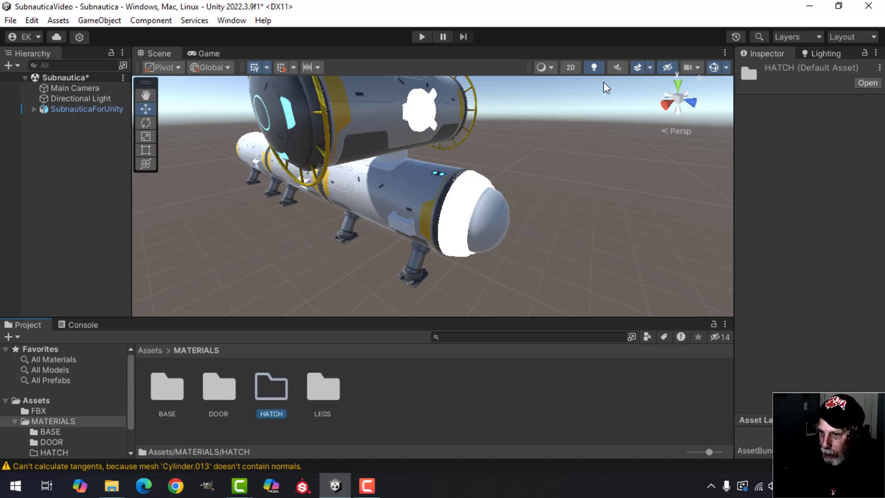
Create a material named HATCH in the HATCH folder and apply it to the round hatch on the upper tube.
double_click(271, 388)
right_click(364, 389)
mouse_move(445, 37)
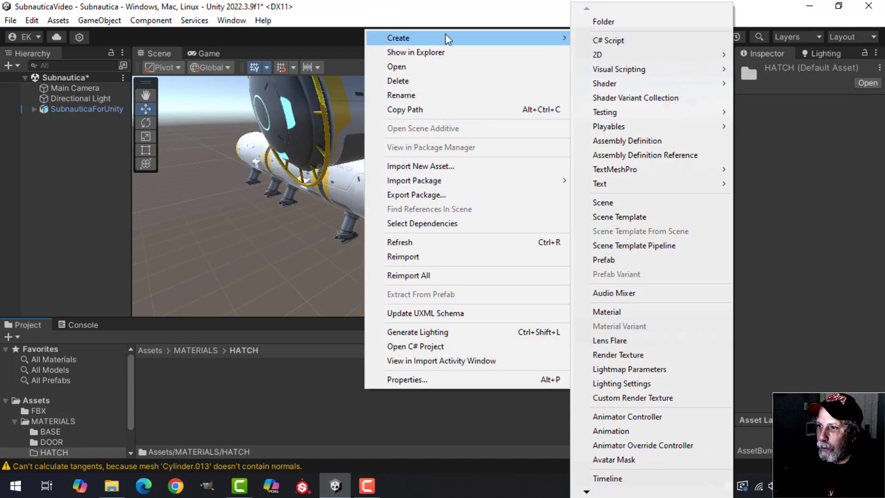
click(628, 309)
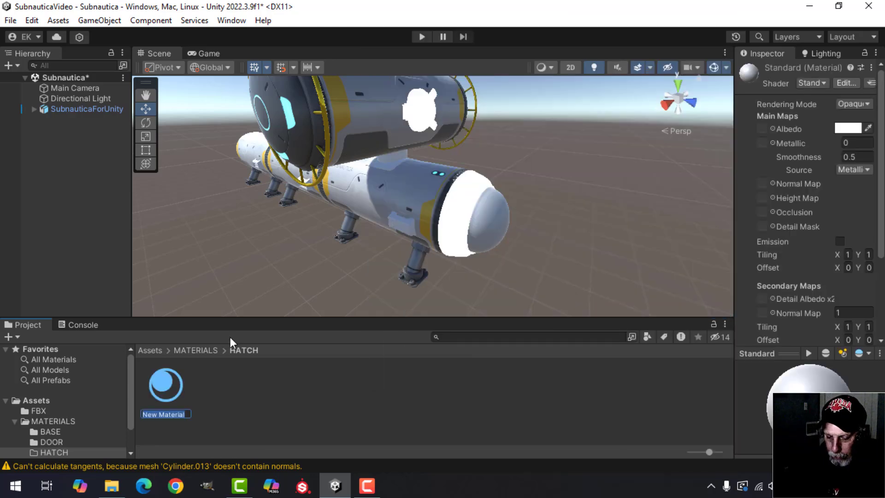
text(HATCH)
key(Return)
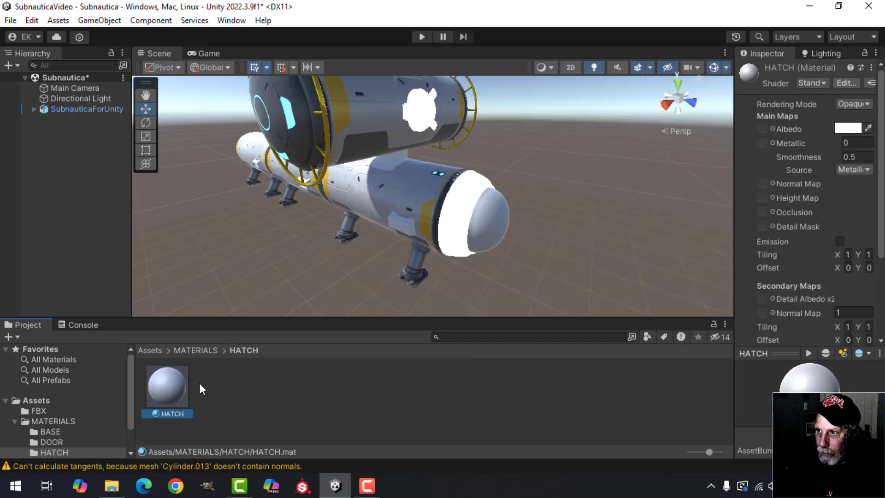
mouse_move(162, 394)
mouse_down()
mouse_move(379, 108)
mouse_move(419, 107)
mouse_up()
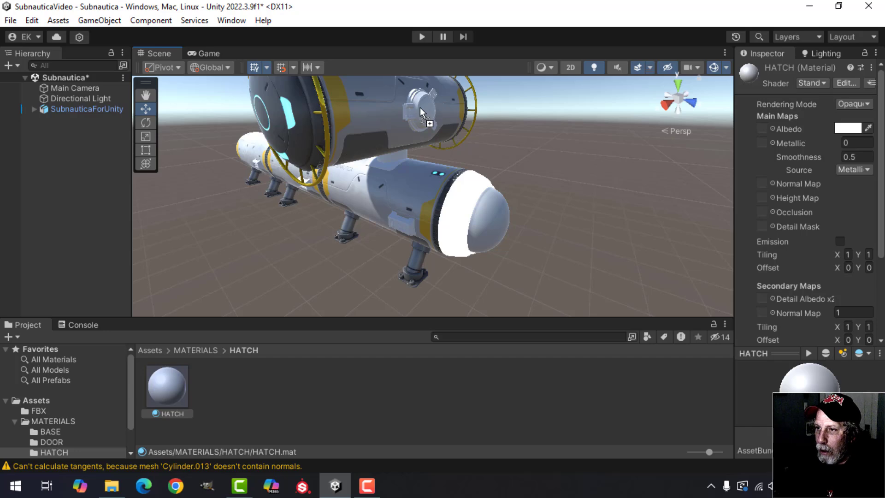
Import the Hatch Albedo, AO, Emissive, Height, Metallic and Normal PNG textures from File Explorer into the MATERIALS/HATCH folder.
click(112, 485)
scroll(278, 309, up, 3)
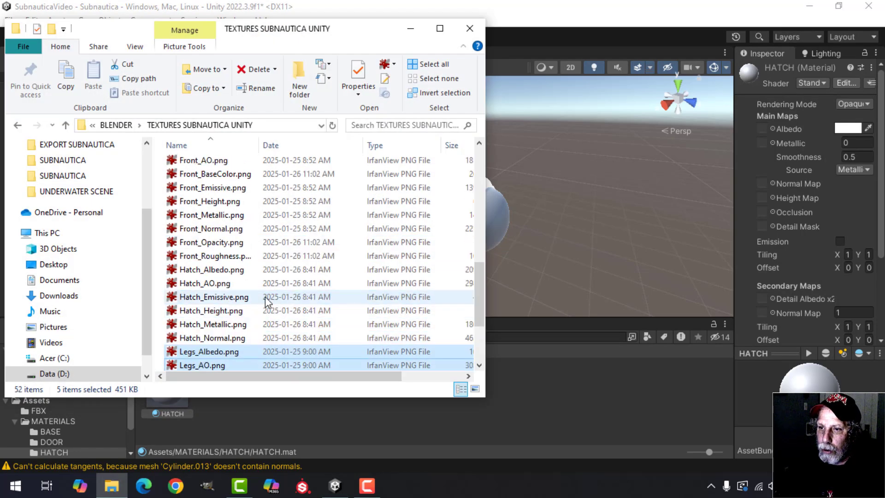
scroll(239, 277, down, 1)
click(226, 240)
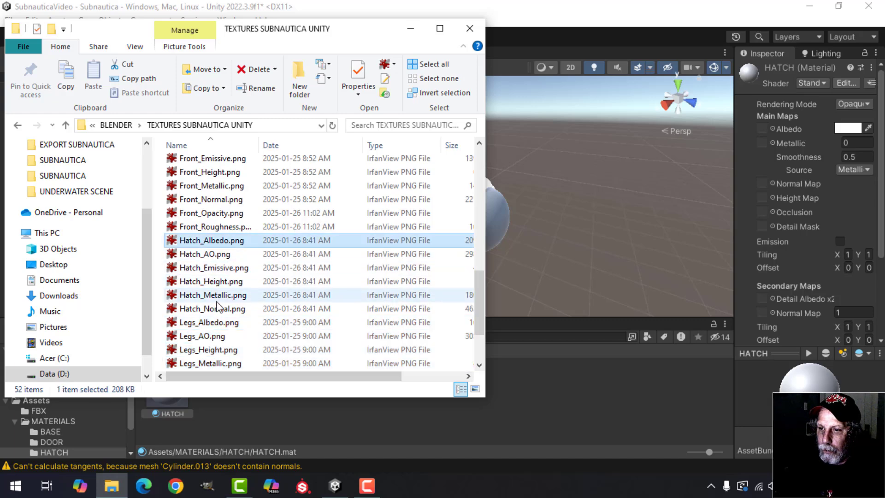
shift+click(224, 306)
mouse_move(224, 307)
mouse_down()
mouse_move(363, 366)
mouse_move(579, 429)
mouse_up()
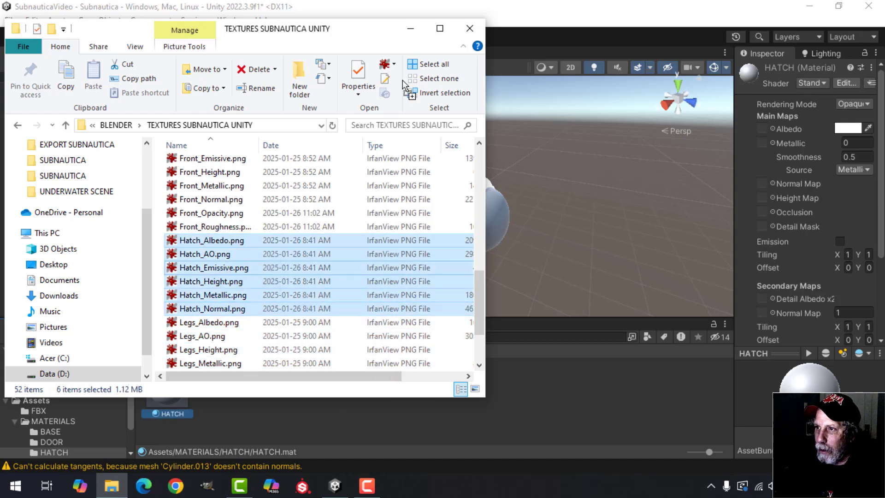
click(410, 30)
Assign the Hatch albedo and AO textures to the HATCH material's albedo and occlusion maps, and enable emission with the Hatch emissive texture.
mouse_move(222, 388)
mouse_down()
mouse_move(776, 135)
mouse_move(762, 130)
mouse_up()
mouse_move(286, 398)
mouse_down()
mouse_move(502, 296)
mouse_move(677, 233)
mouse_move(763, 213)
mouse_up()
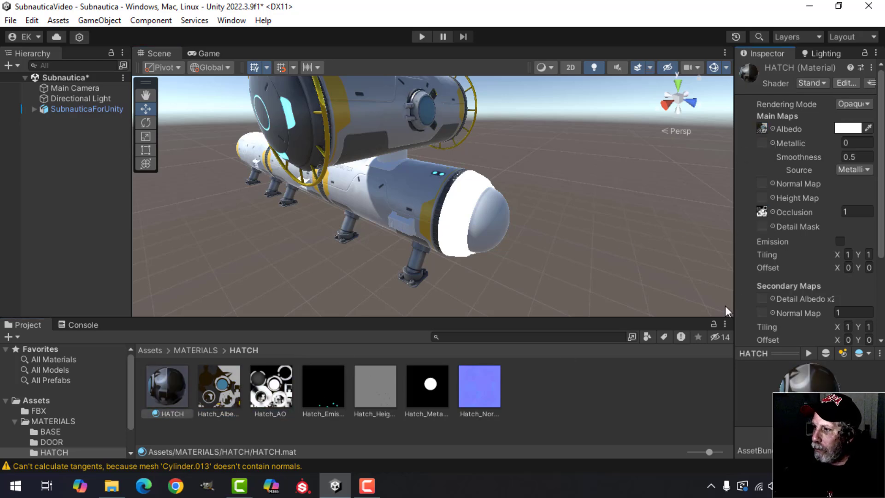
click(839, 241)
mouse_move(333, 396)
mouse_down()
mouse_move(735, 255)
mouse_move(761, 256)
mouse_up()
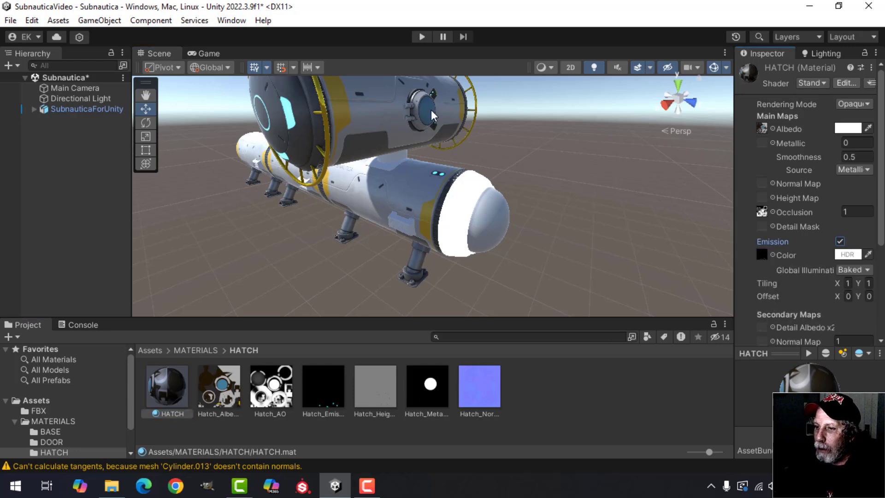
Assign the Hatch height, metallic and normal textures to the HATCH material and fix the normal texture's type as a normal map.
drag(376, 392, 762, 198)
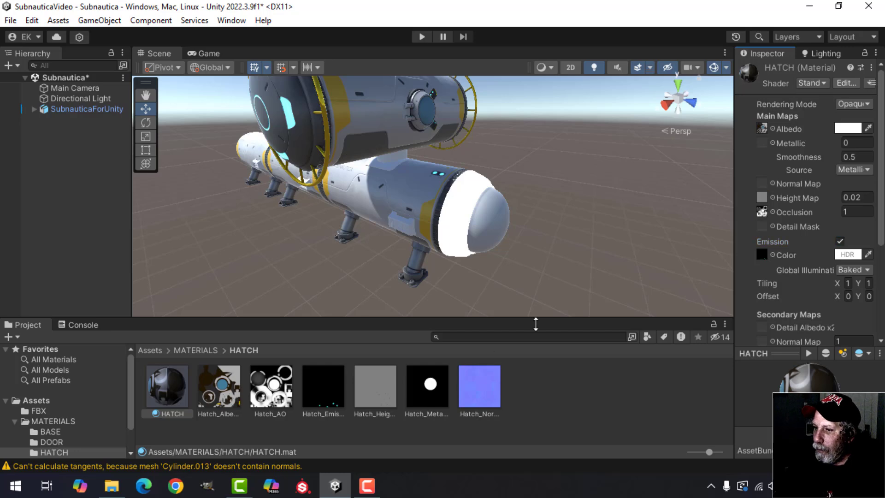
mouse_move(418, 397)
mouse_down()
mouse_move(689, 188)
mouse_move(761, 143)
mouse_up()
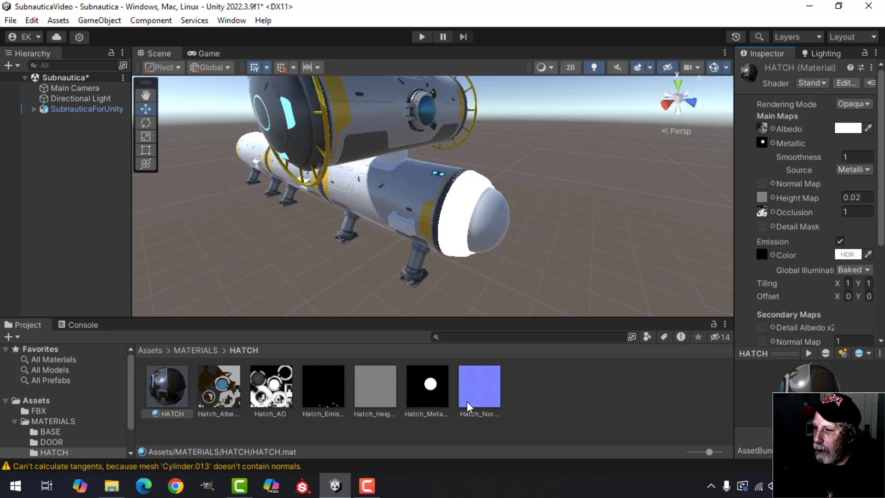
mouse_move(470, 403)
mouse_down()
mouse_move(679, 256)
mouse_move(762, 184)
mouse_up()
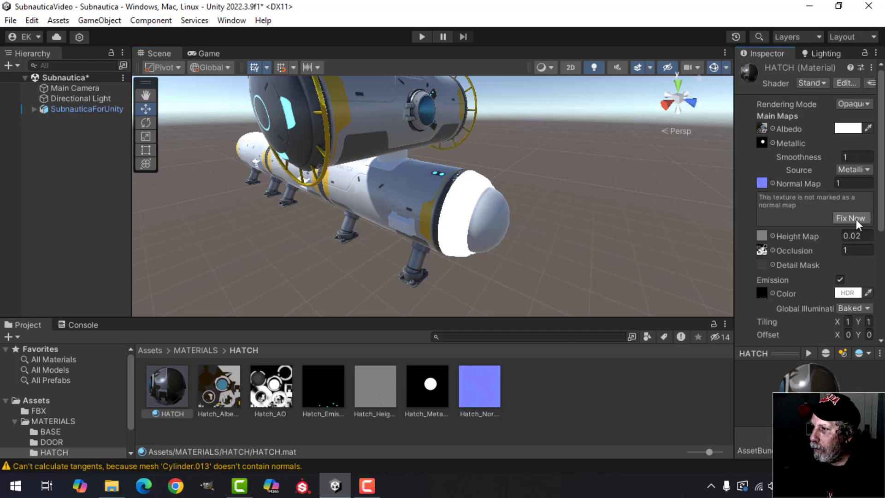
click(855, 220)
Examine the textured hatch up close and the overall base model from several angles.
mouse_move(577, 192)
alt+mouse_down()
mouse_move(487, 200)
mouse_move(470, 251)
mouse_move(377, 243)
mouse_move(305, 252)
mouse_move(318, 221)
mouse_move(410, 214)
mouse_move(445, 237)
alt+mouse_up()
scroll(476, 201, down, 3)
scroll(478, 198, up, 5)
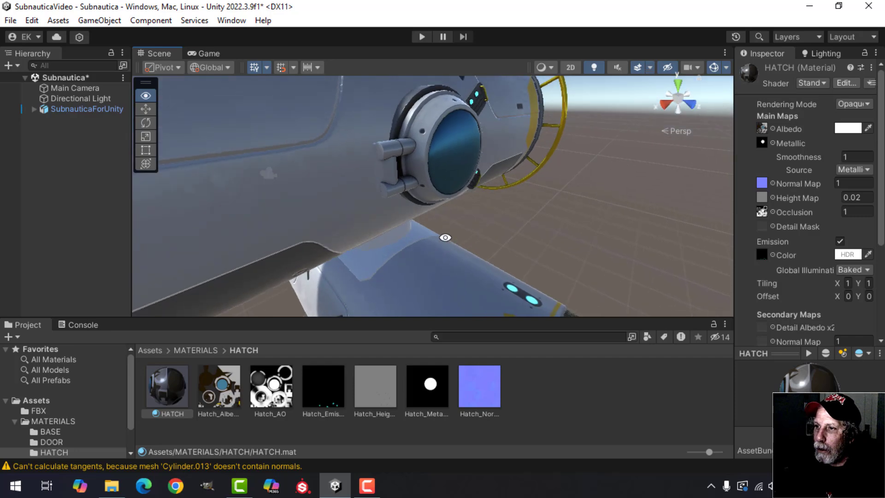
scroll(432, 242, down, 8)
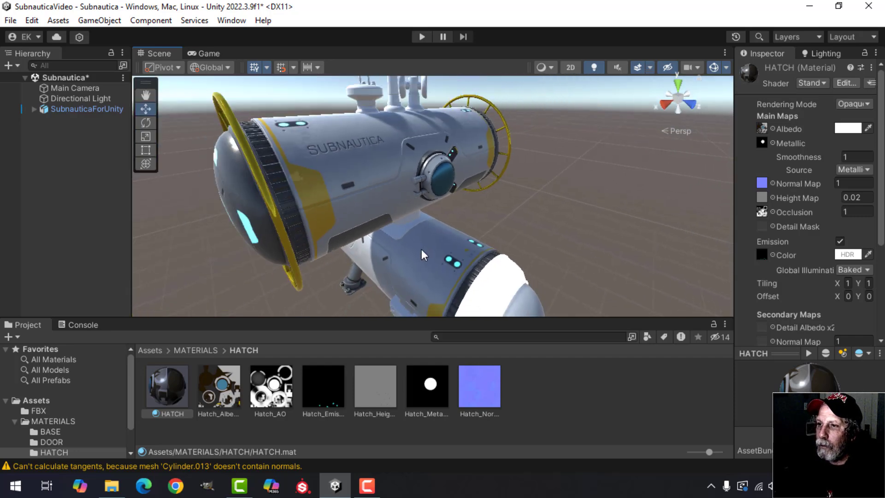
scroll(422, 249, down, 3)
middle_drag(444, 240, 419, 215)
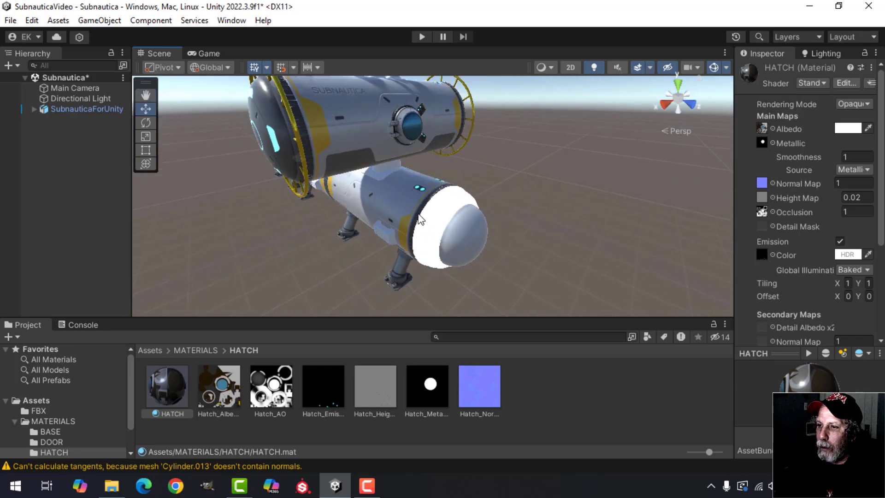
alt+drag(420, 219, 423, 187)
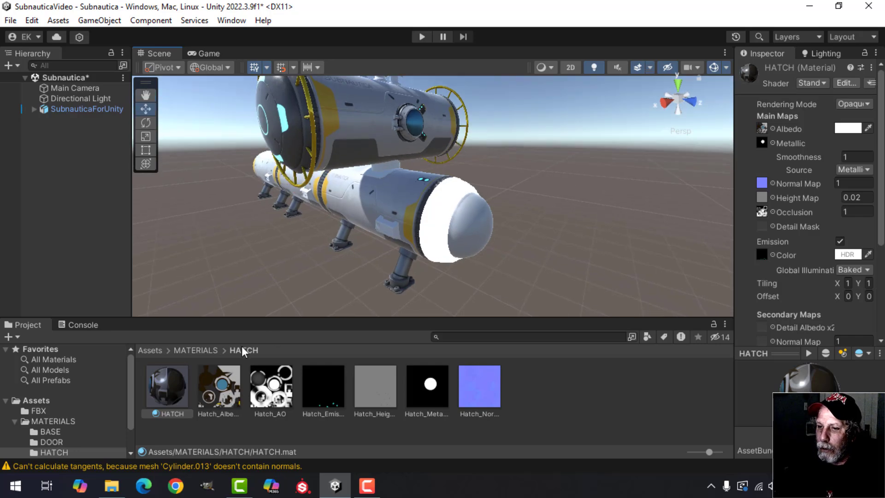
Create a new folder named CONNECTOR inside the MATERIALS folder.
click(210, 350)
right_click(372, 405)
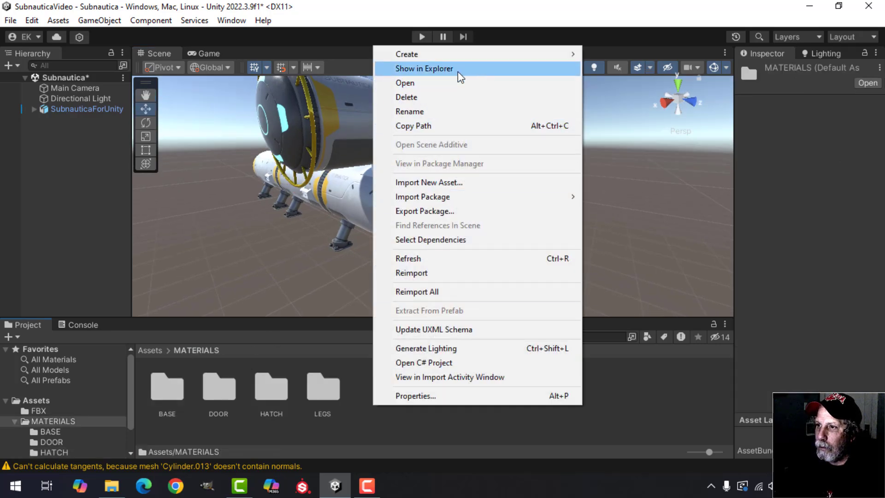
mouse_move(473, 54)
click(617, 23)
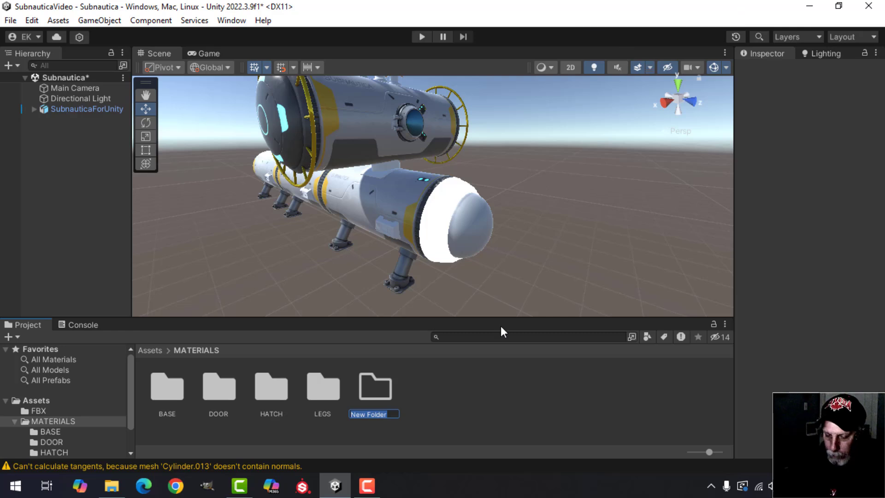
text(CONNECTOR)
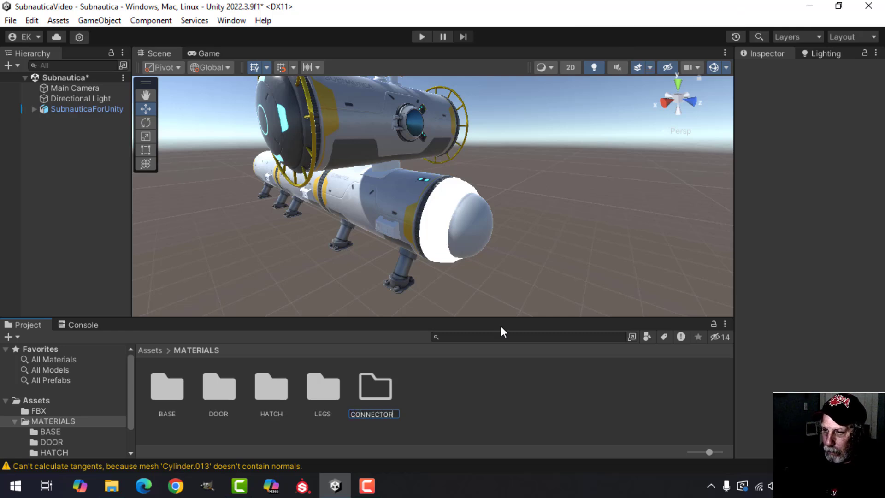
key(Return)
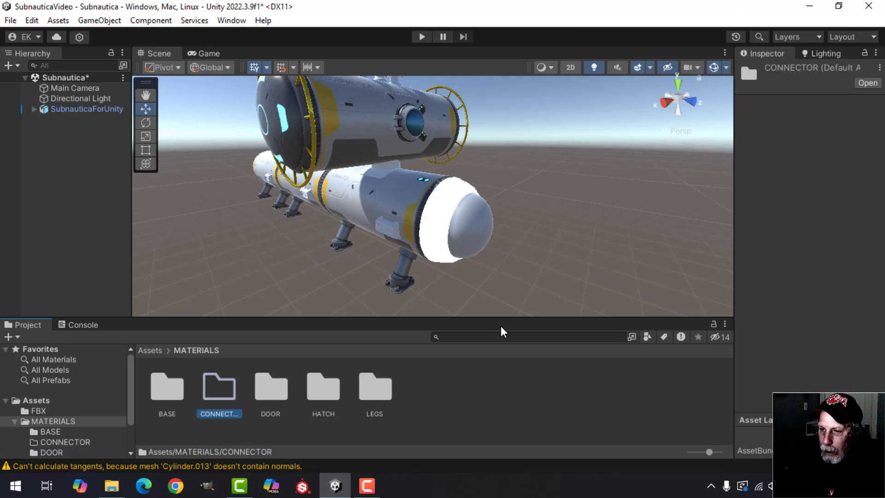
Create a material named CONNECTOR in the CONNECTOR folder and apply it to the connector piece between the upper and lower base modules.
double_click(218, 395)
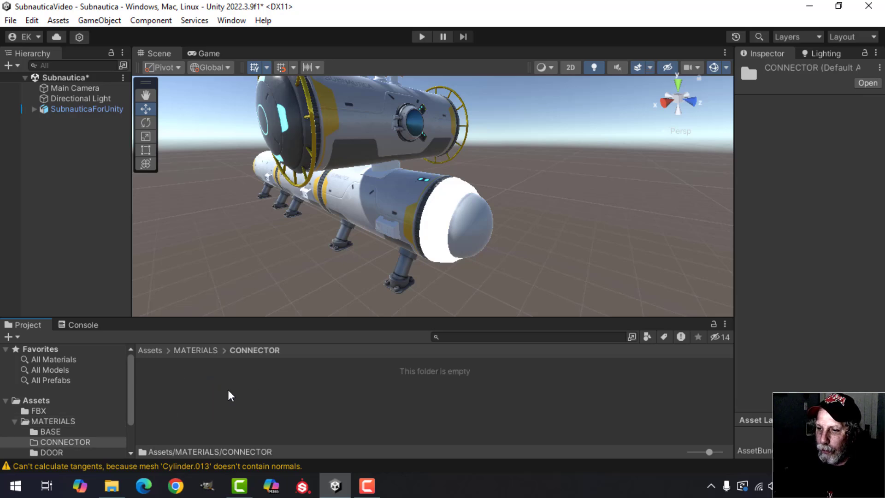
right_click(358, 382)
mouse_move(464, 30)
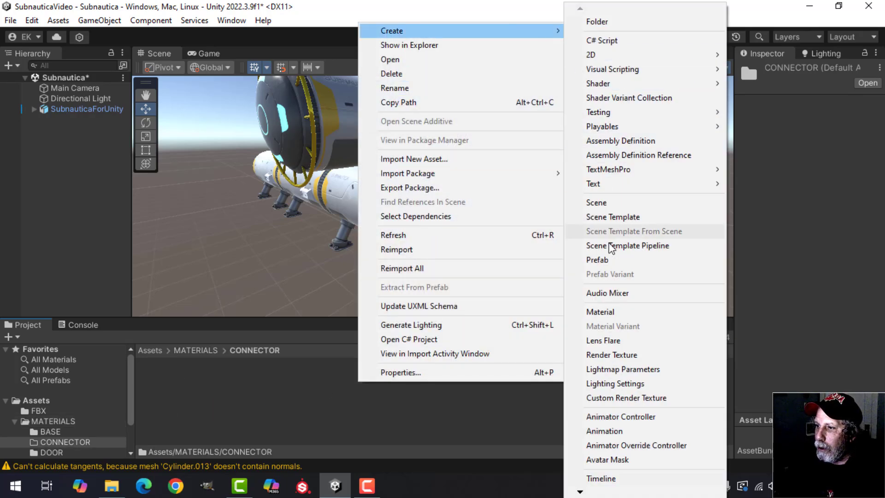
click(612, 312)
text(co)
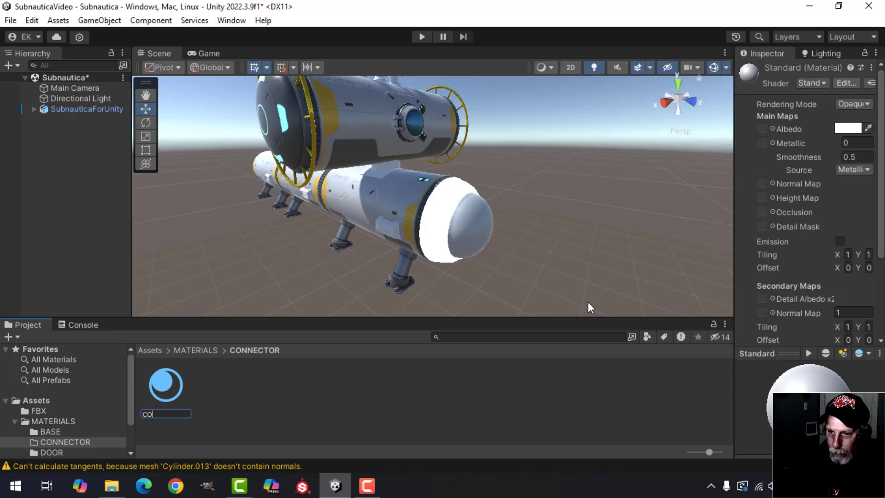
key(Return)
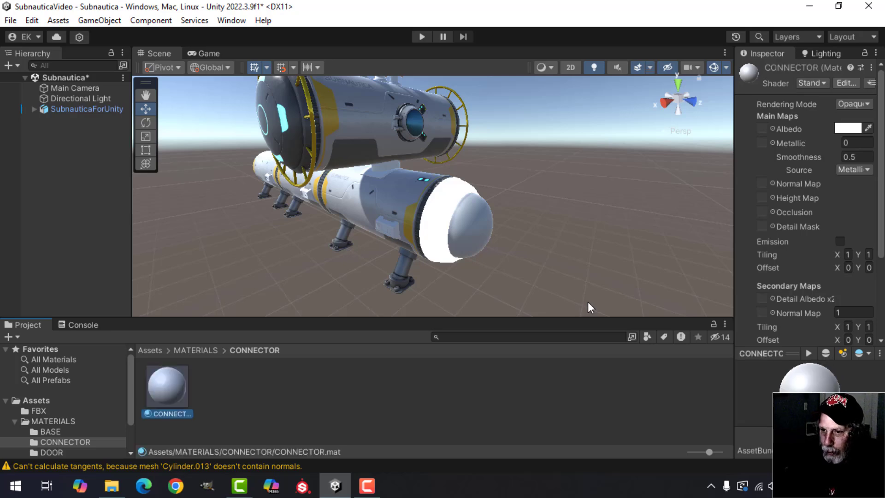
drag(230, 386, 378, 172)
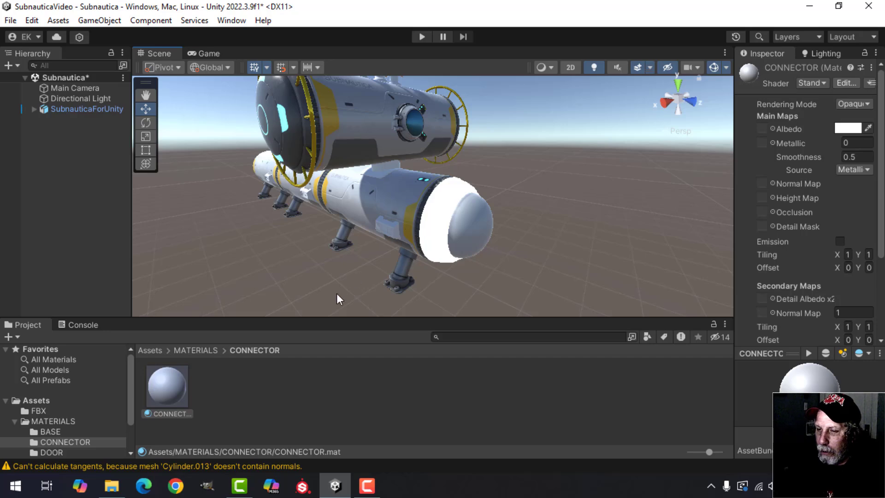
Import the Connector Albedo, AO, Height, Metallic and Normal PNG textures from File Explorer into the MATERIALS/CONNECTOR folder.
click(111, 485)
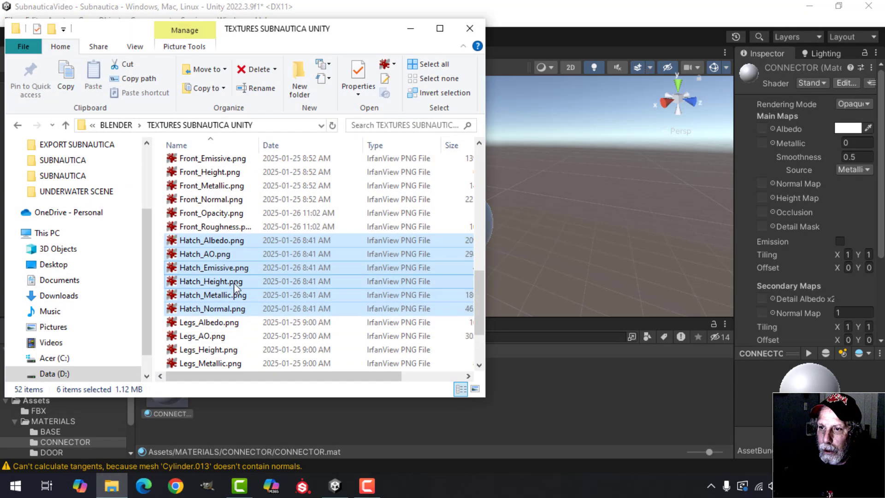
scroll(233, 283, up, 10)
scroll(235, 262, down, 1)
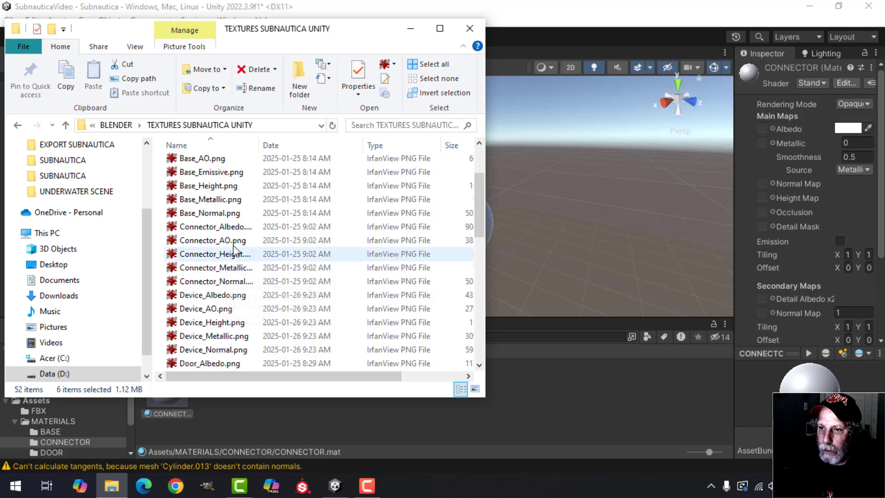
click(232, 227)
shift+click(223, 281)
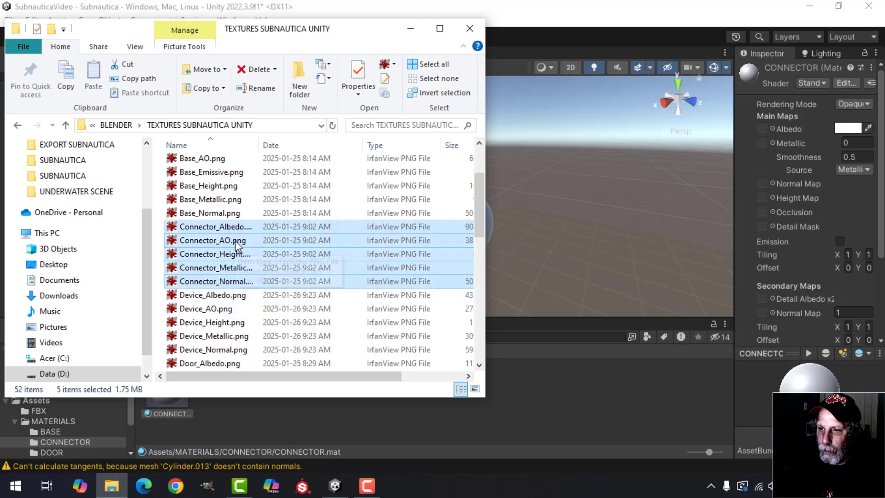
drag(235, 241, 452, 318)
click(411, 29)
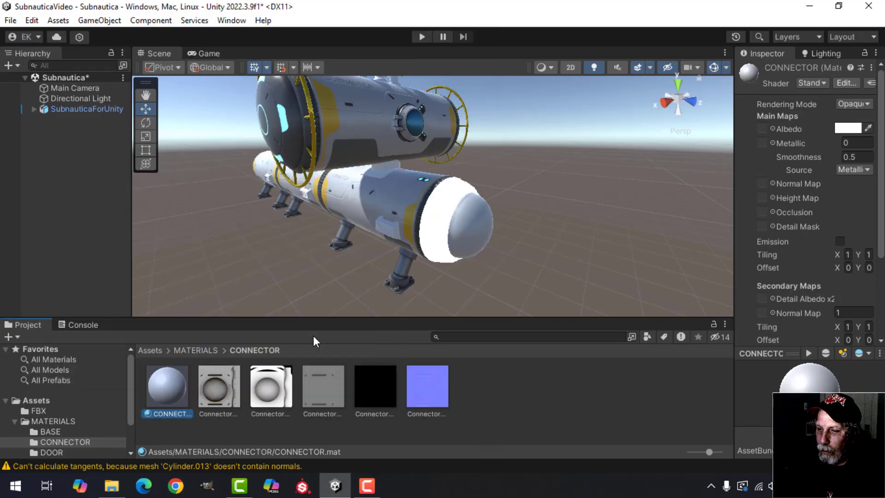
Assign the Connector albedo, normal and metallic textures to the CONNECTOR material, fixing the normal texture's type as a normal map.
drag(209, 391, 762, 129)
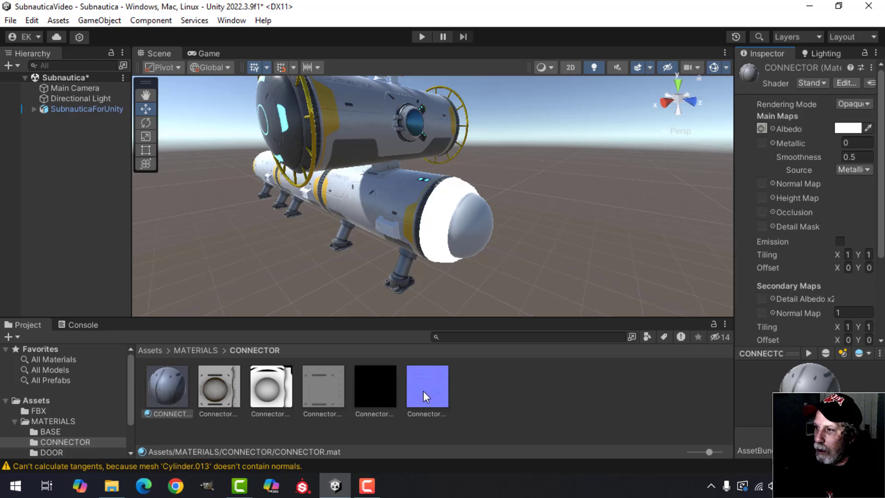
drag(423, 390, 762, 183)
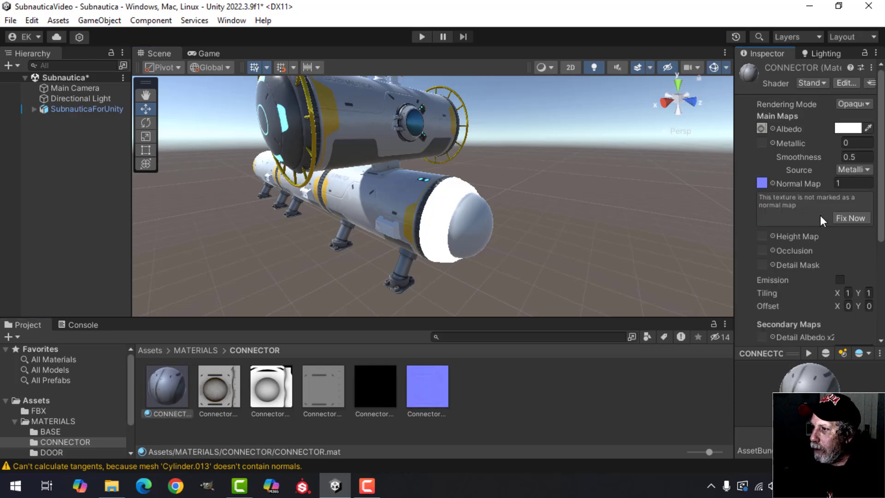
click(850, 219)
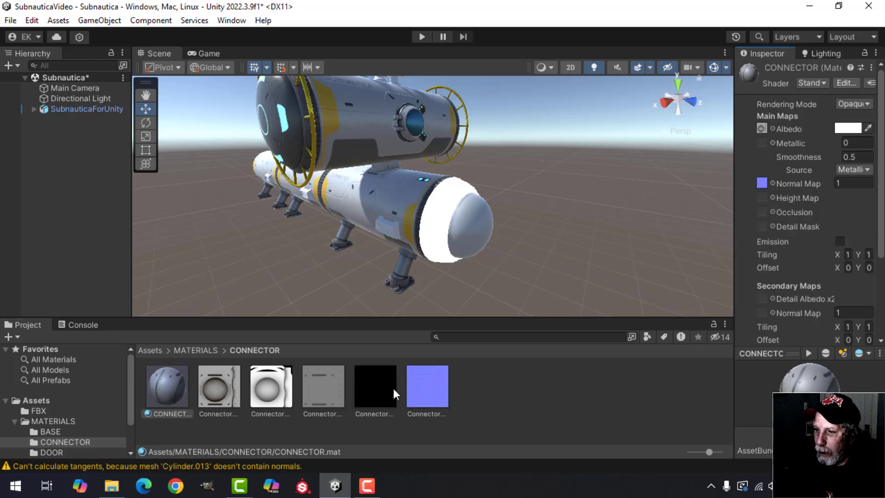
click(367, 394)
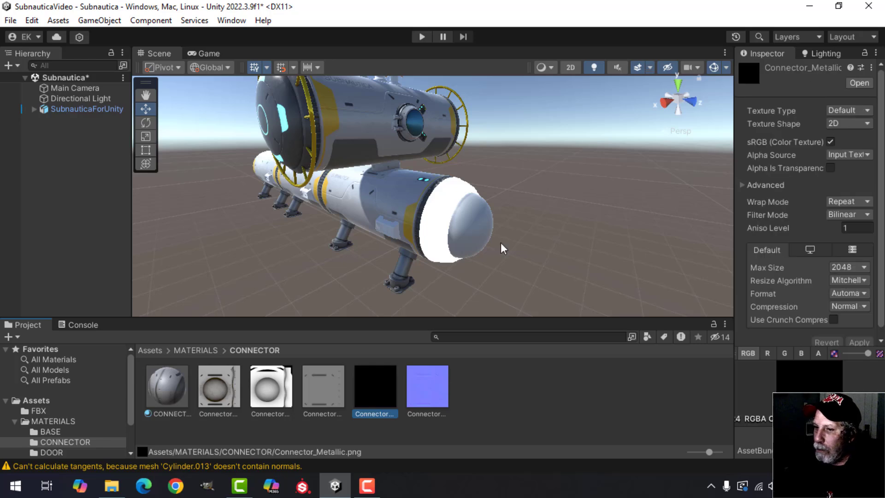
click(167, 389)
drag(375, 390, 768, 150)
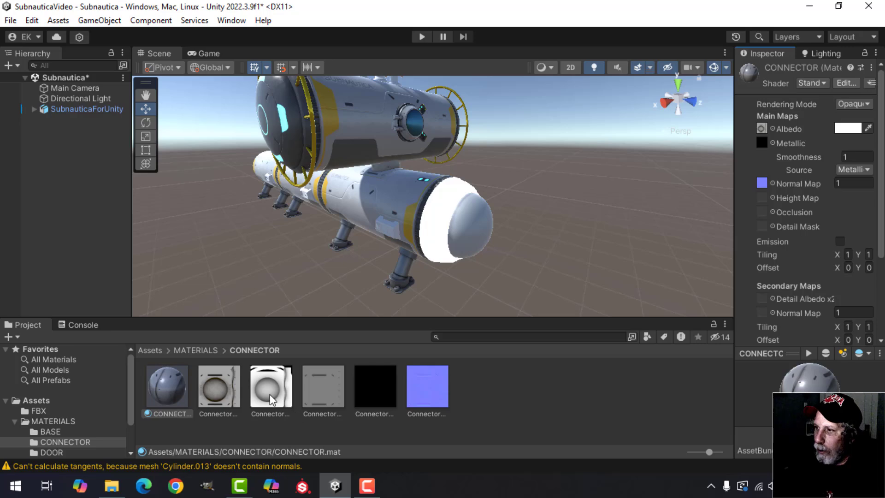
Assign the Connector AO texture to the CONNECTOR material's occlusion map and the height texture to its height map.
drag(269, 394, 764, 219)
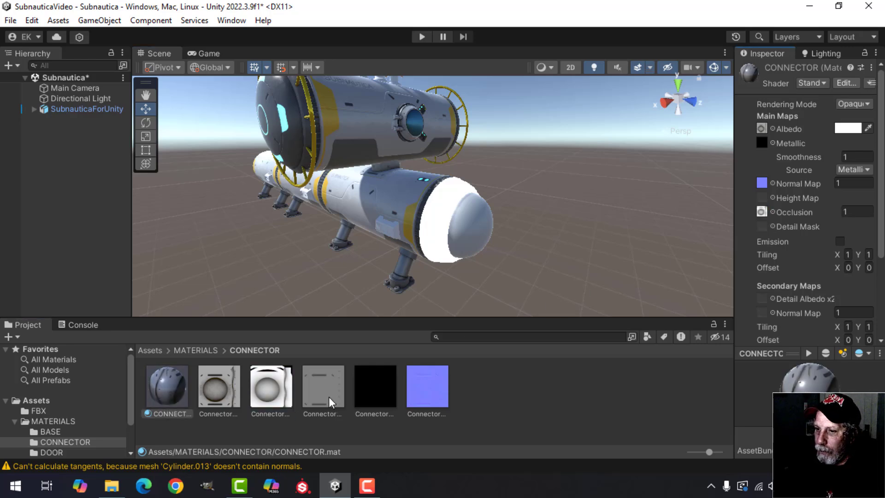
click(322, 396)
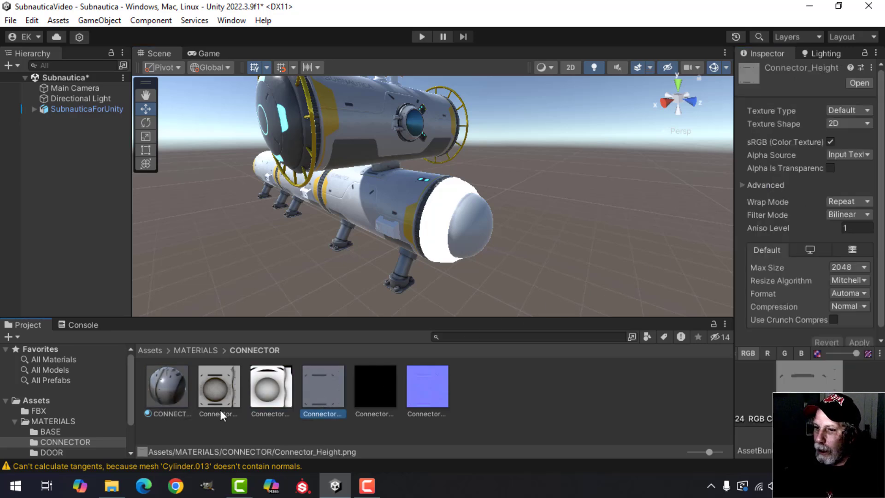
click(168, 389)
drag(324, 392, 762, 198)
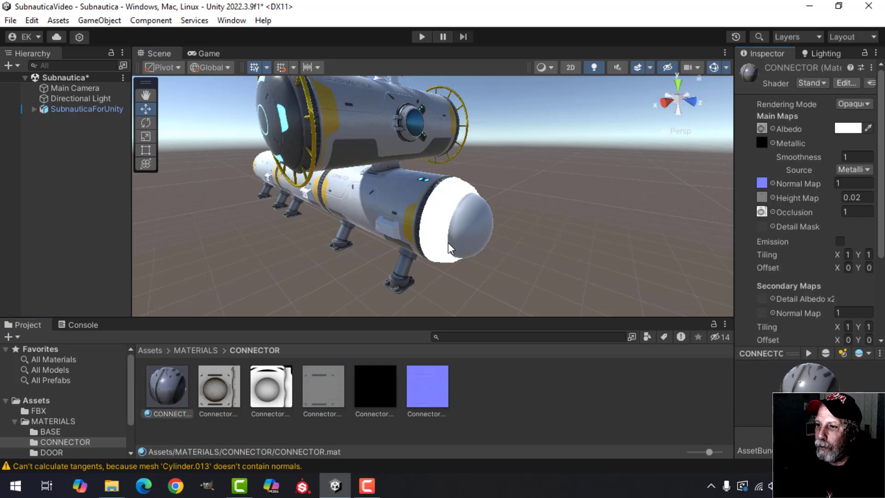
Create a new folder named ANTENNA inside the MATERIALS folder.
scroll(409, 226, down, 3)
scroll(407, 229, up, 7)
scroll(387, 200, down, 6)
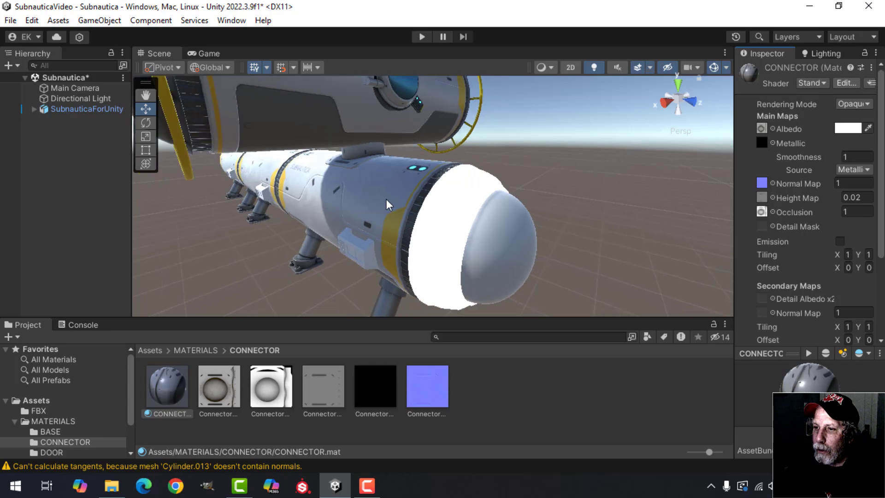
middle_drag(404, 169, 419, 211)
middle_drag(445, 242, 437, 227)
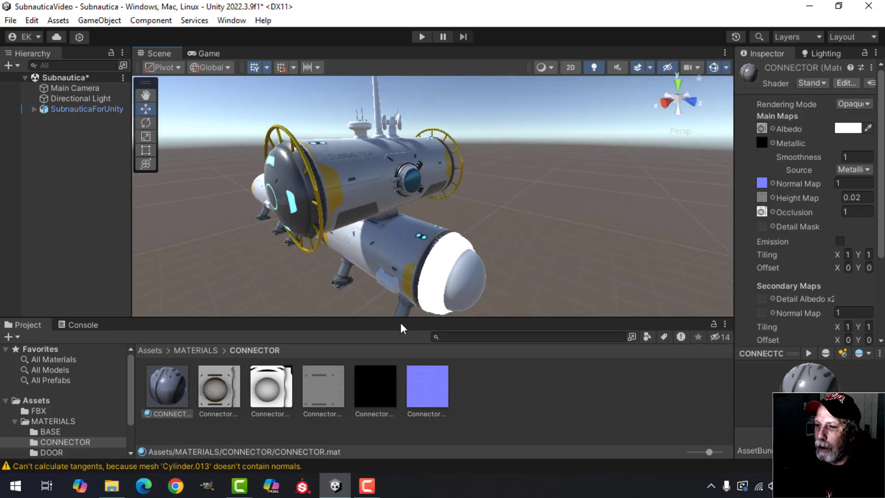
click(190, 348)
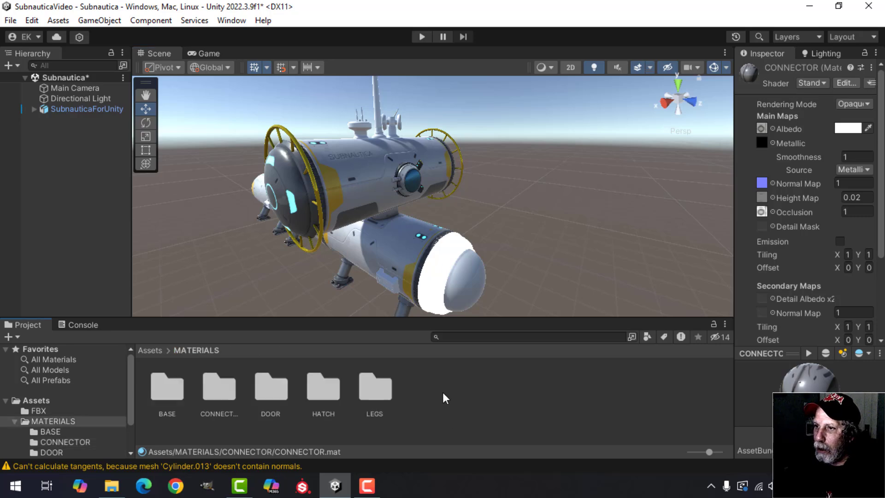
right_click(443, 391)
mouse_move(530, 41)
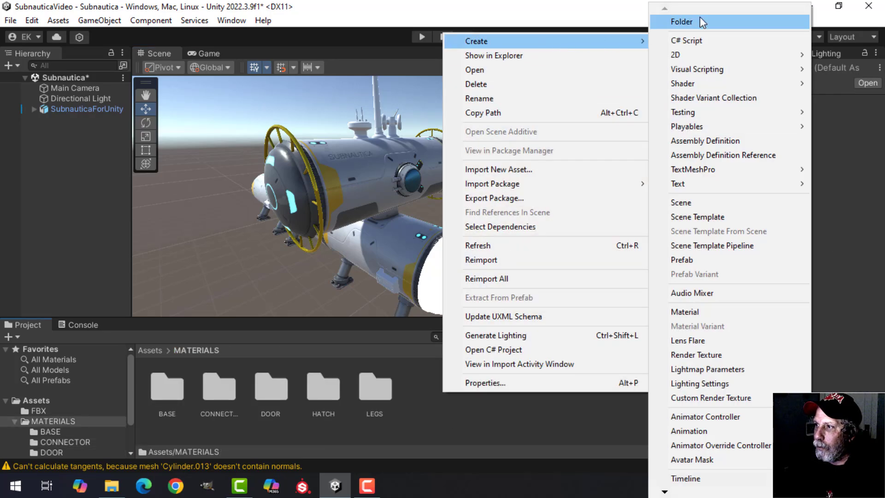
click(700, 17)
text(ANTENNA)
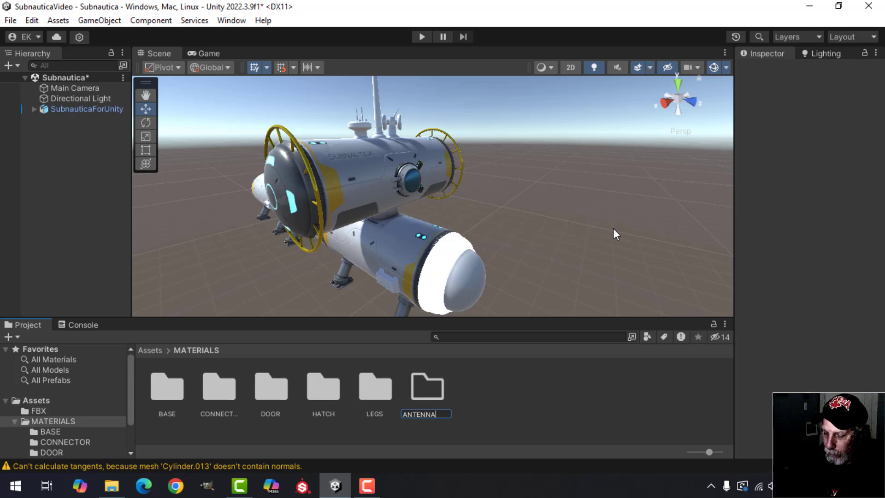
key(Return)
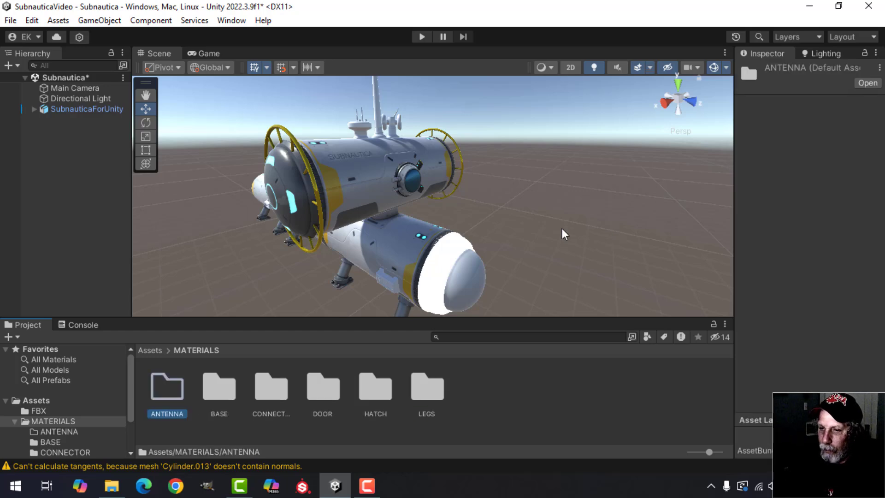
Create a material named ANTENNA in the ANTENNA folder and apply it to the antenna on top of the upper base module.
double_click(180, 389)
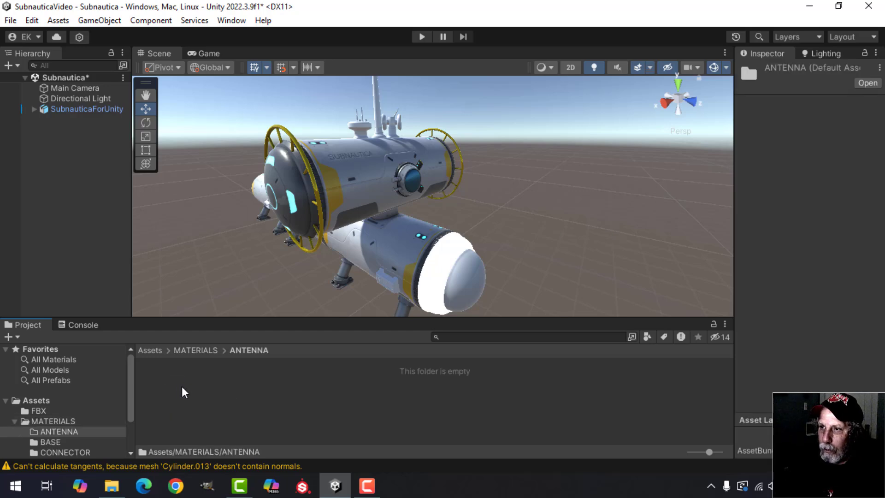
right_click(224, 396)
mouse_move(299, 45)
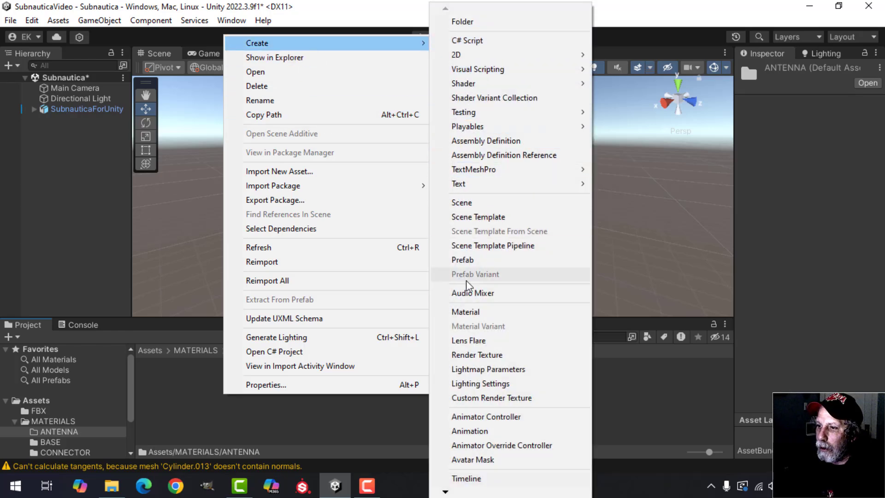
click(471, 311)
text(ANT)
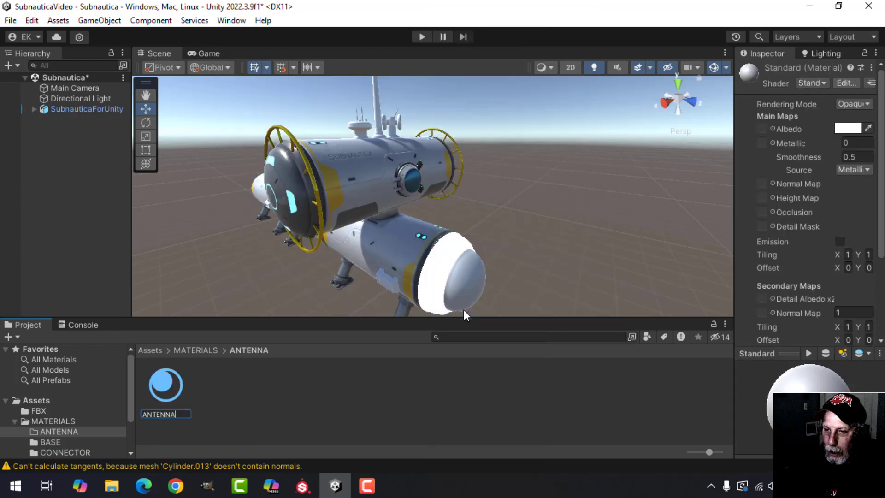
text(ENNA)
key(Return)
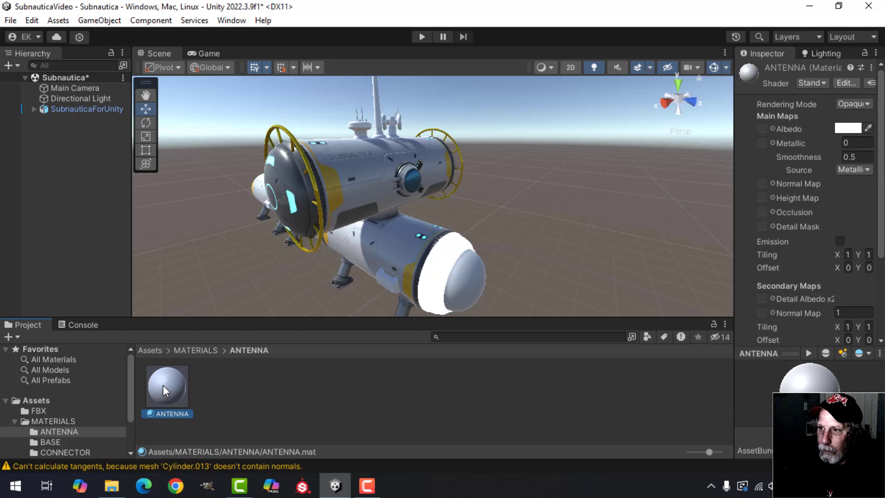
drag(162, 385, 338, 83)
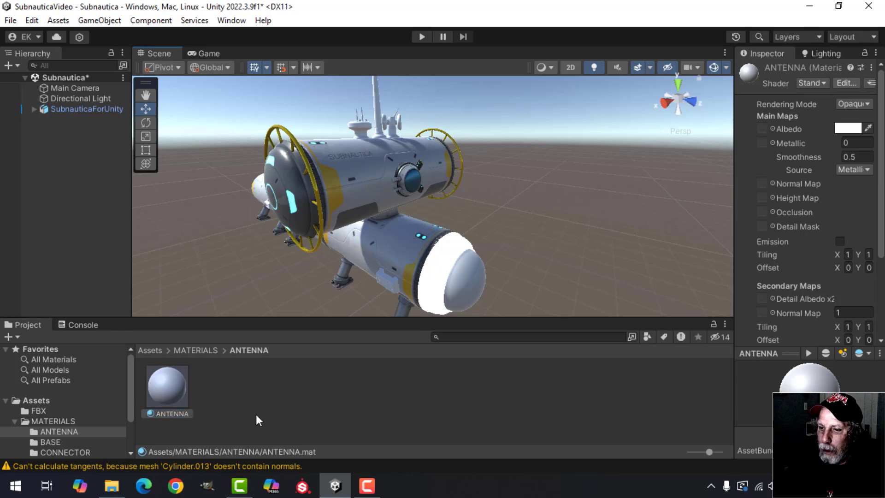
Import the Antenna Albedo, AO, Height, Metallic and Normal PNG textures from File Explorer into the MATERIALS/ANTENNA folder.
click(112, 485)
scroll(218, 196, up, 2)
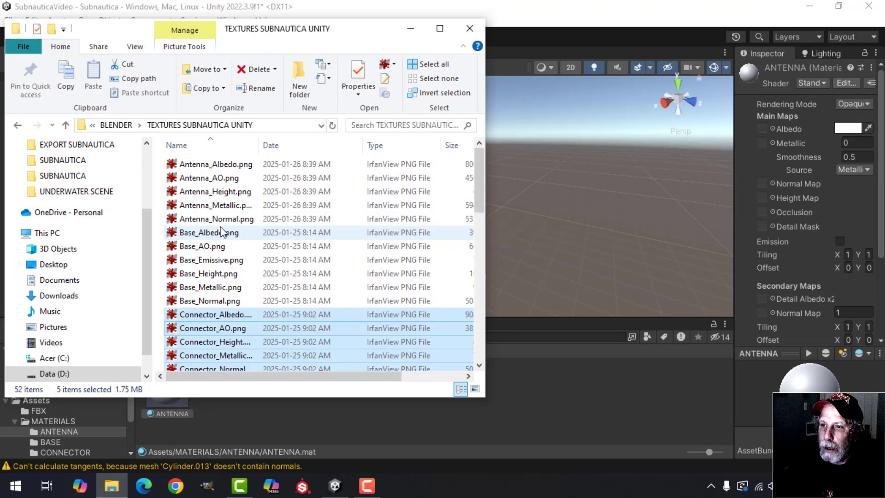
click(228, 165)
shift+click(216, 219)
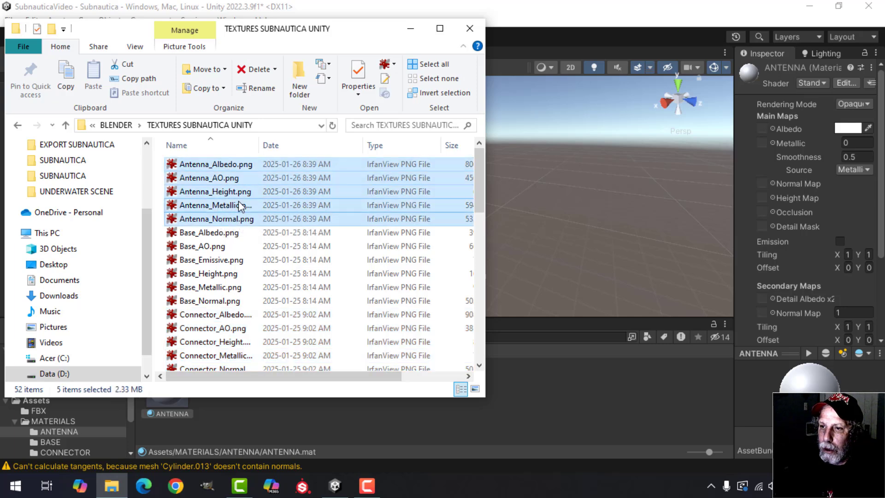
drag(239, 201, 365, 427)
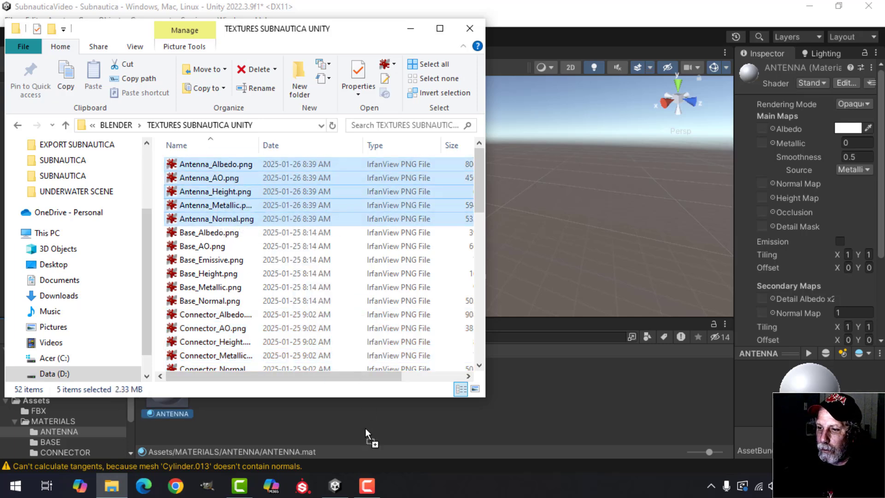
Assign the Antenna albedo, AO, height, metallic and normal textures to the ANTENNA material's matching maps and fix the normal texture's import type.
click(410, 28)
drag(218, 389, 760, 129)
drag(280, 391, 761, 213)
drag(340, 386, 762, 197)
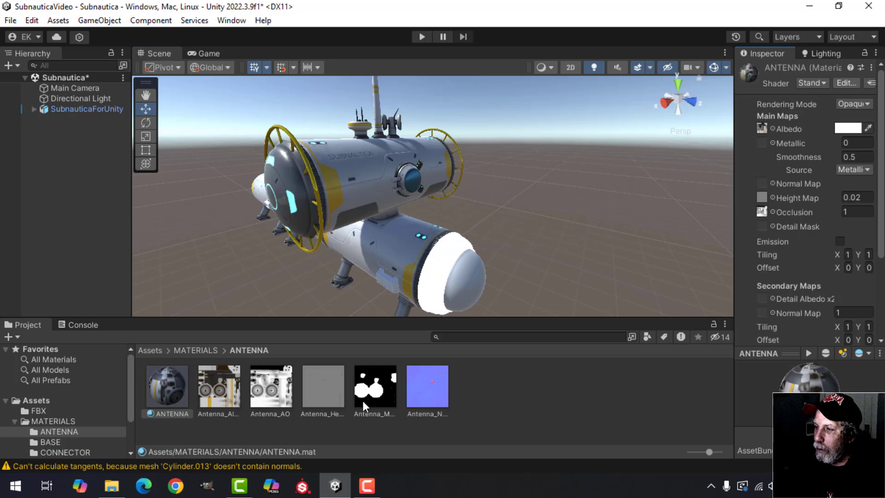
drag(366, 399, 761, 143)
drag(429, 395, 762, 183)
click(853, 222)
Check the textured antennas on top of the upper base module and save the scene.
alt+drag(507, 175, 325, 220)
scroll(439, 198, down, 2)
scroll(426, 196, up, 5)
scroll(378, 252, down, 3)
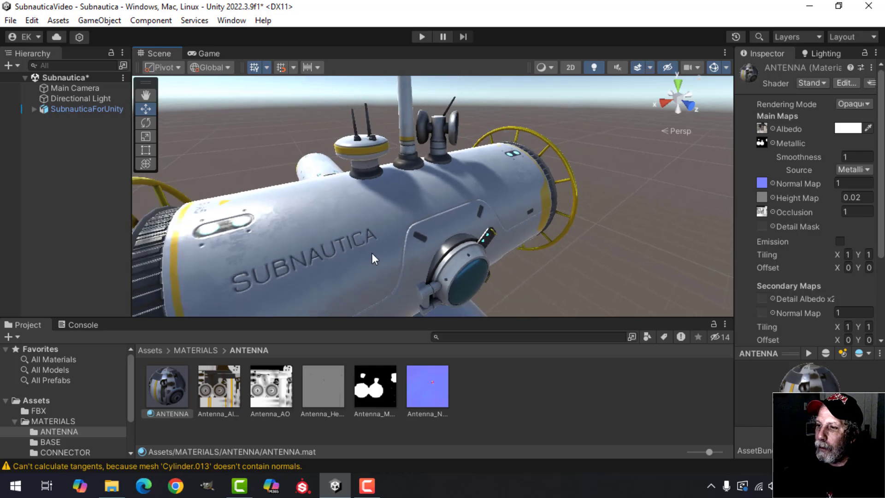
alt+drag(371, 253, 376, 222)
key(ctrl+s)
Create a new folder named DEVICE inside the MATERIALS folder.
alt+drag(399, 251, 449, 181)
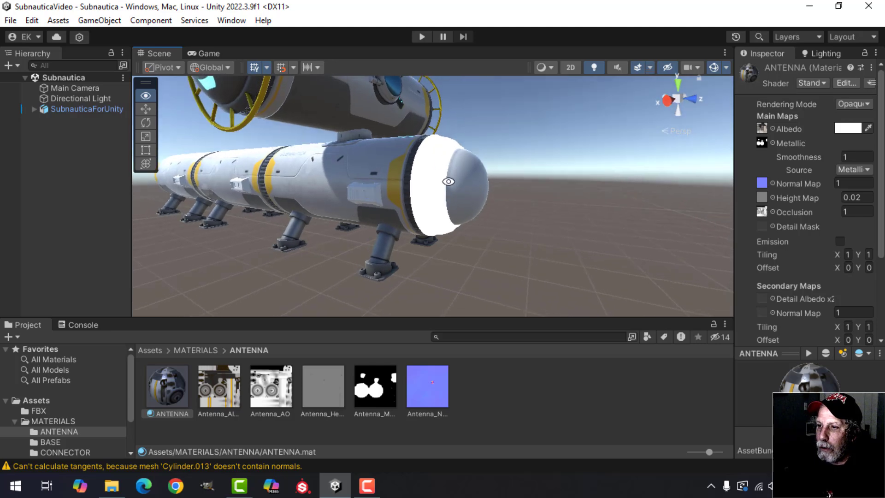
middle_drag(388, 217, 428, 200)
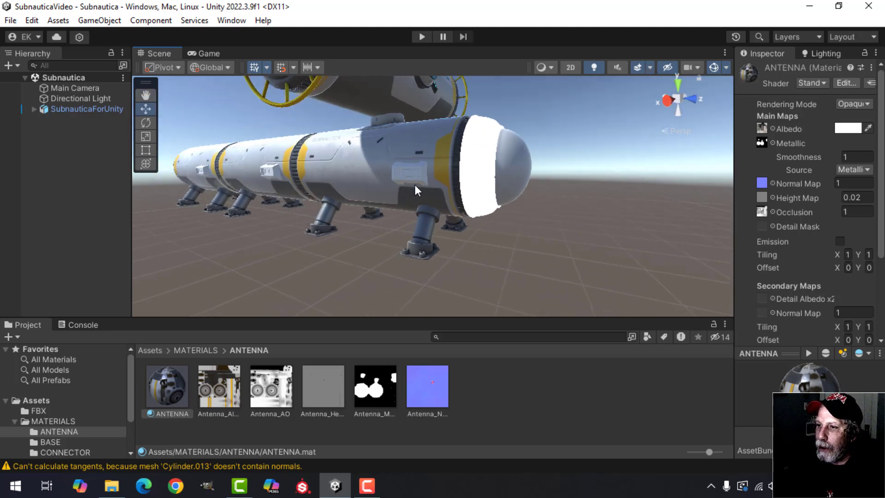
click(188, 350)
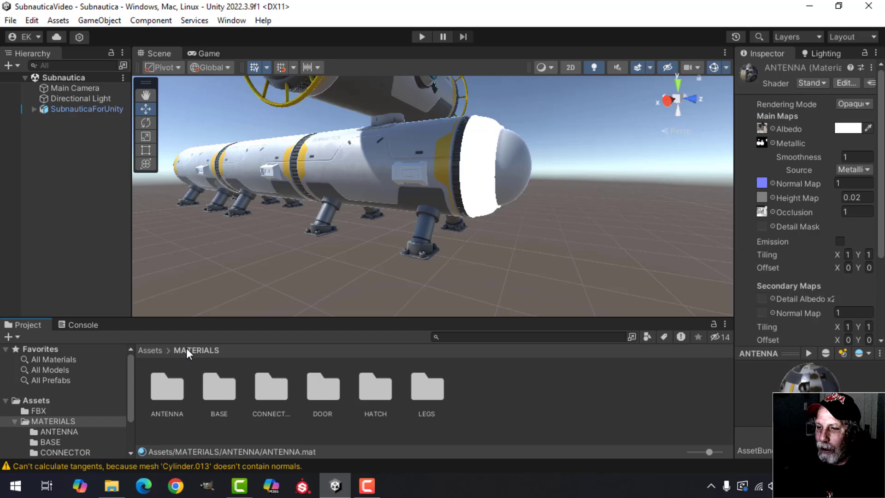
right_click(470, 393)
mouse_move(533, 41)
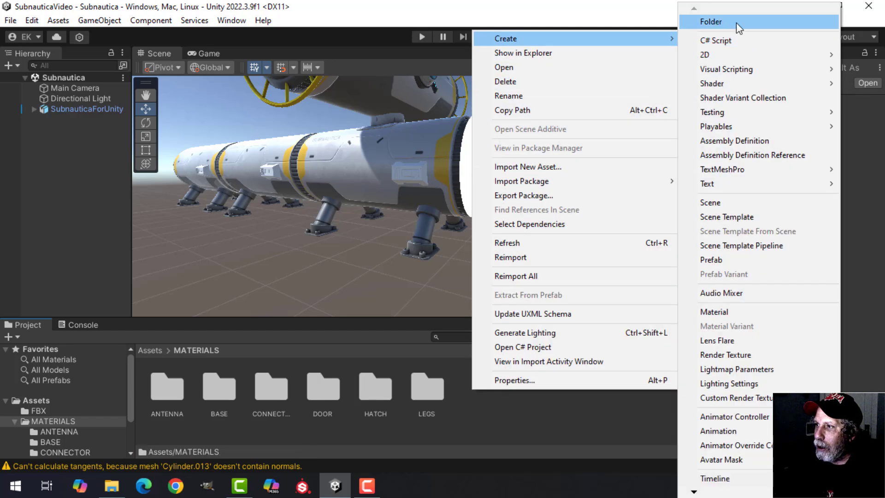
click(736, 23)
text(DEVICE)
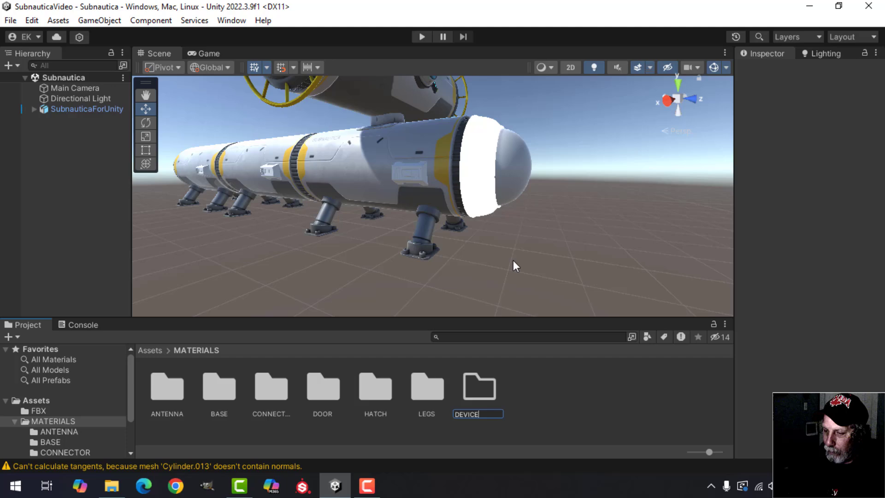
key(Return)
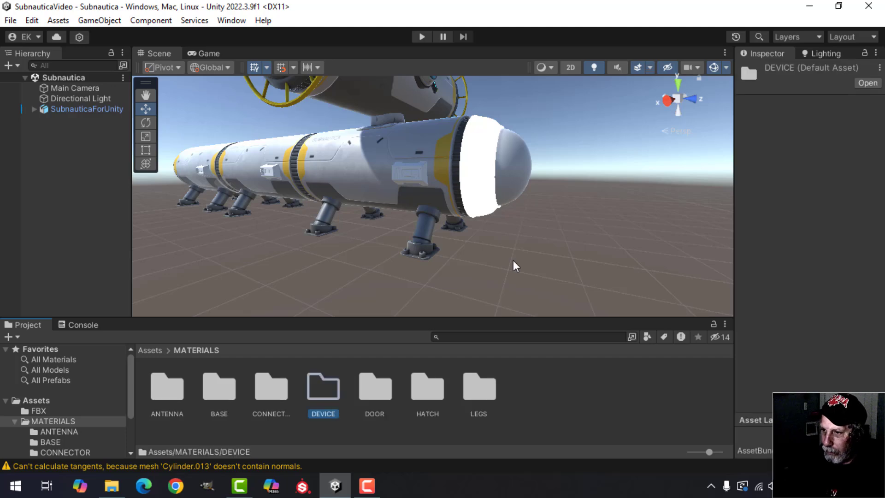
Create a material named DEVICE in the DEVICE folder and apply it to the box-shaped device on the lower module's side.
double_click(328, 397)
right_click(348, 374)
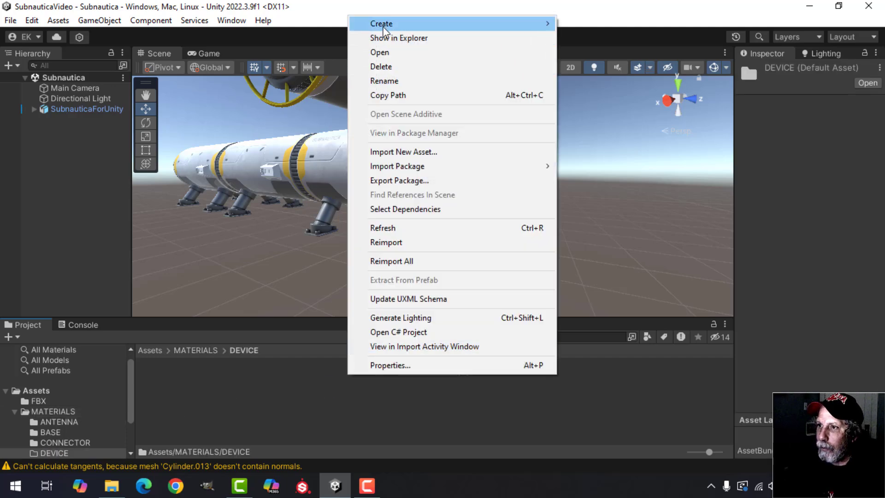
mouse_move(386, 26)
click(616, 310)
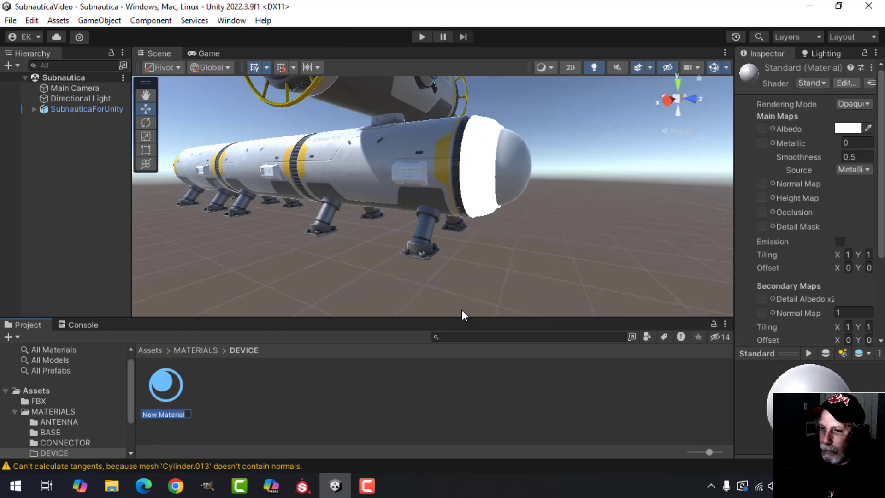
text(DEVICE)
key(Return)
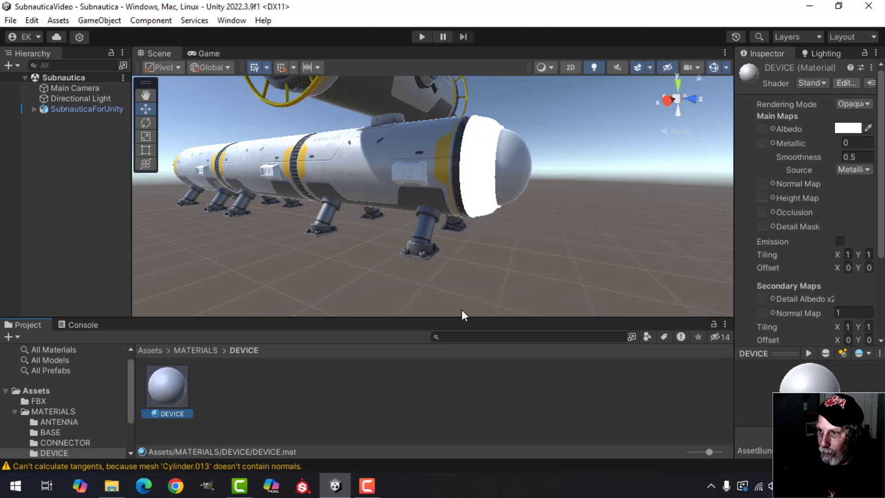
drag(181, 378, 405, 170)
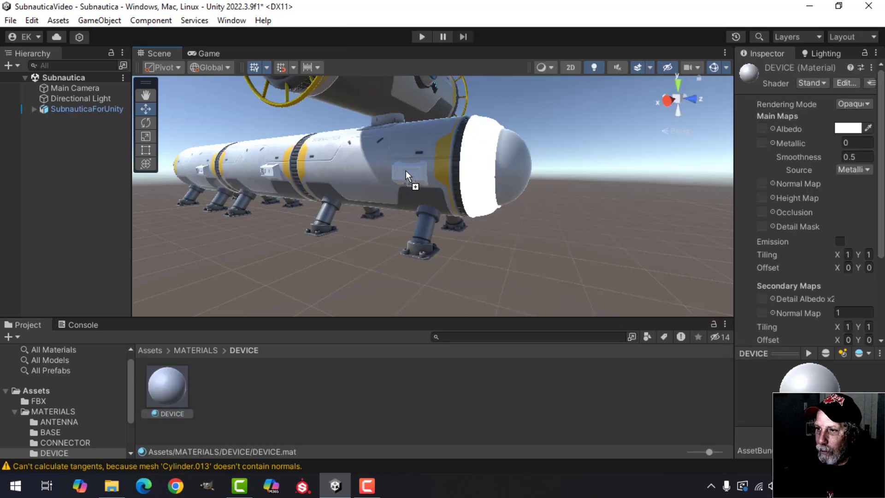
Import the Device Albedo, AO, Height, Metallic and Normal PNG textures from File Explorer into the MATERIALS/DEVICE folder.
click(111, 486)
scroll(233, 253, down, 3)
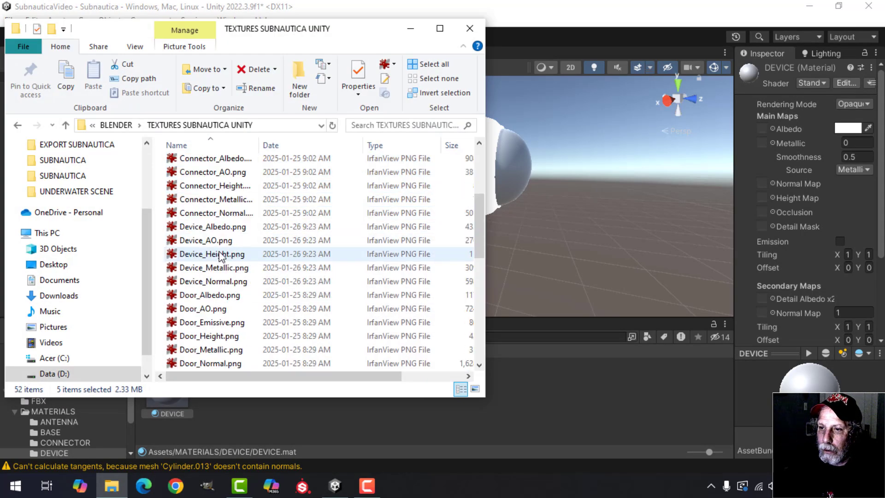
click(210, 226)
shift+click(216, 284)
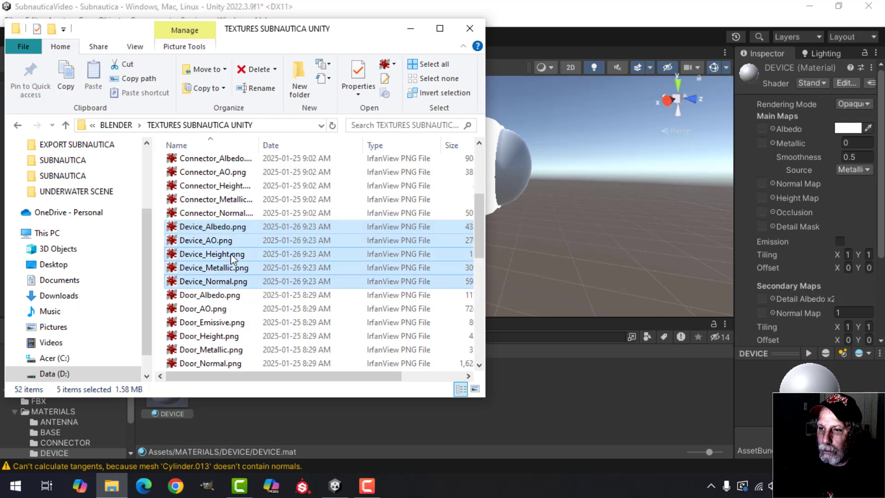
drag(217, 284, 504, 433)
click(459, 28)
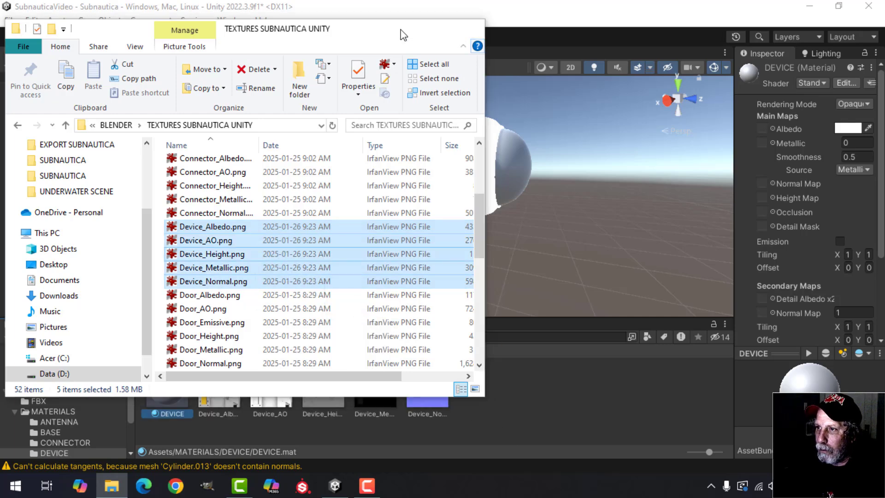
Assign the Device albedo, AO, height, metallic and normal textures to the DEVICE material's matching maps and fix the normal texture's import type.
drag(742, 173, 765, 131)
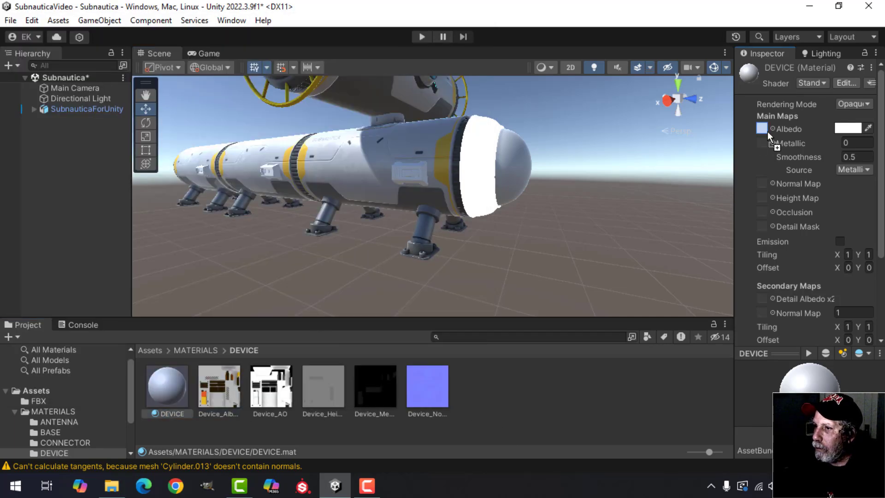
drag(267, 399, 761, 212)
drag(330, 391, 761, 198)
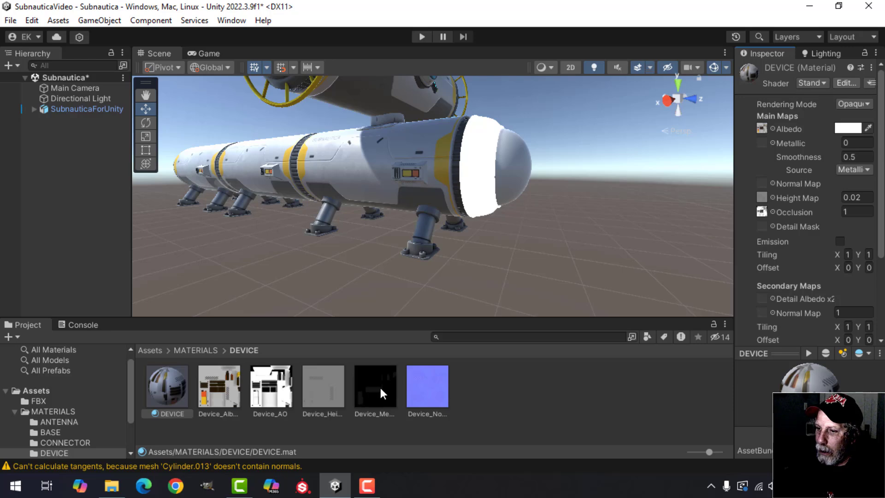
drag(379, 392, 764, 149)
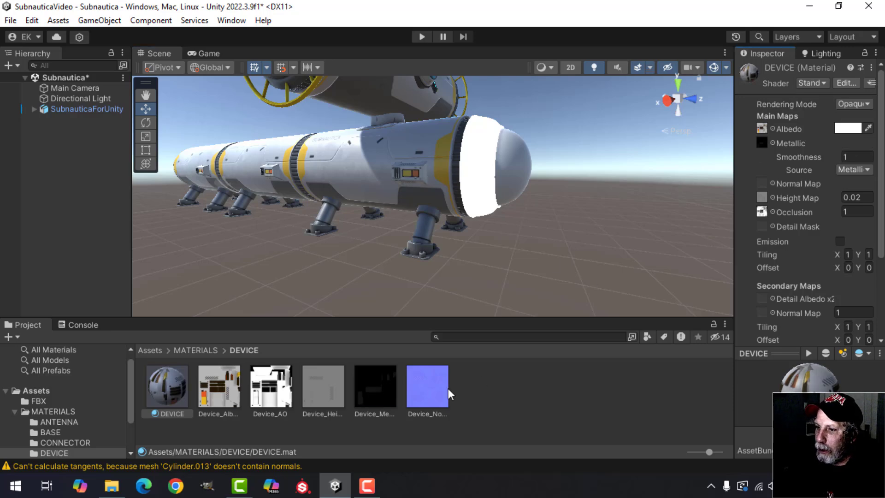
drag(427, 387, 762, 184)
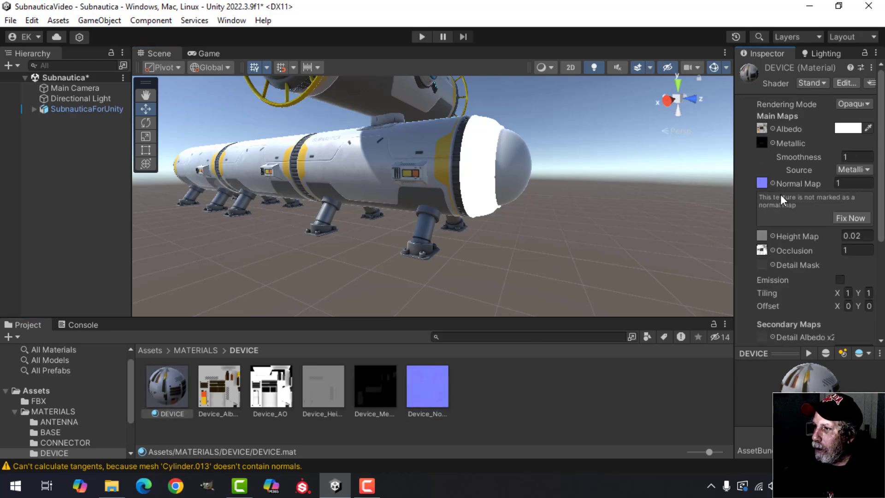
click(850, 218)
Examine the textured devices along the side of the lower base modules from close up and from a distance.
scroll(454, 245, up, 5)
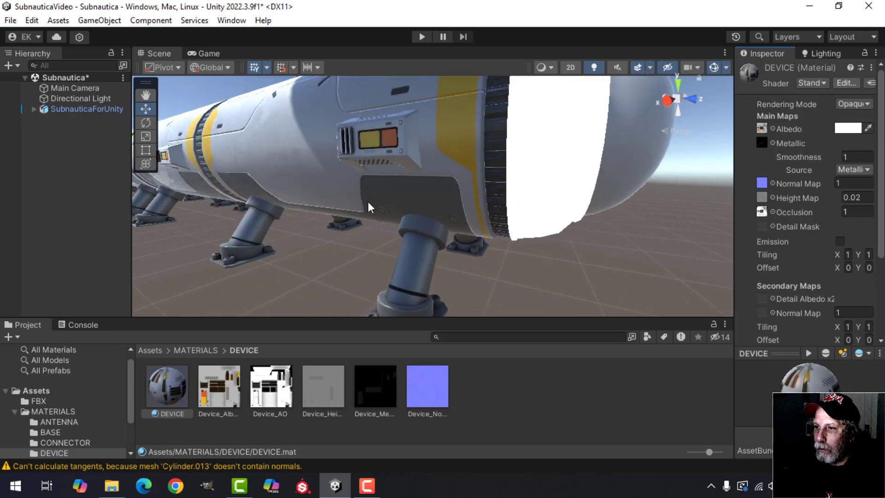
alt+drag(368, 201, 432, 234)
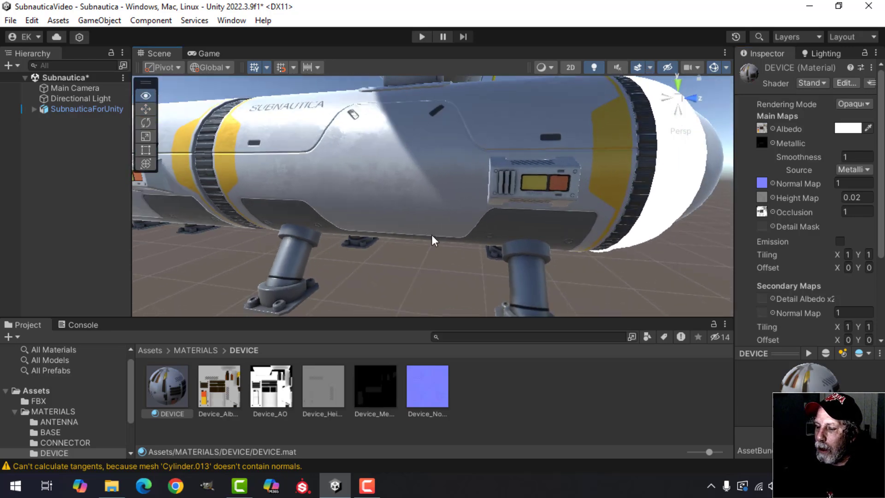
scroll(404, 248, up, 5)
scroll(392, 252, down, 10)
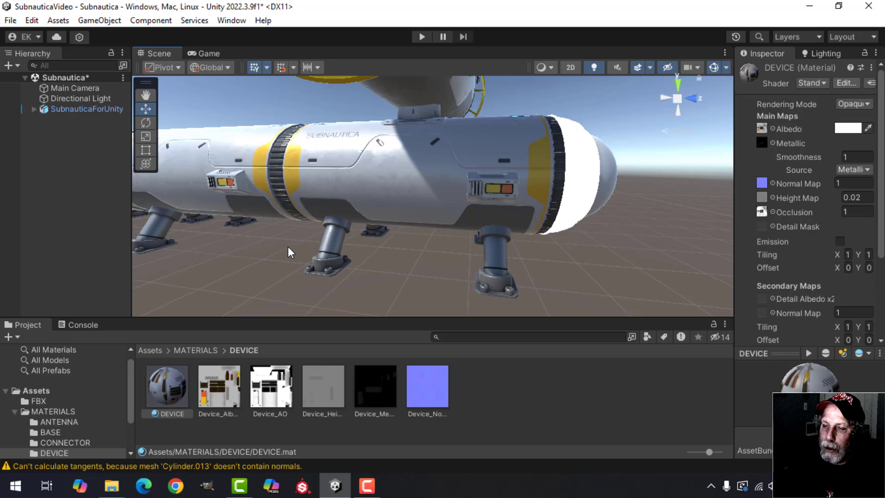
scroll(288, 246, down, 4)
middle_drag(217, 228, 368, 229)
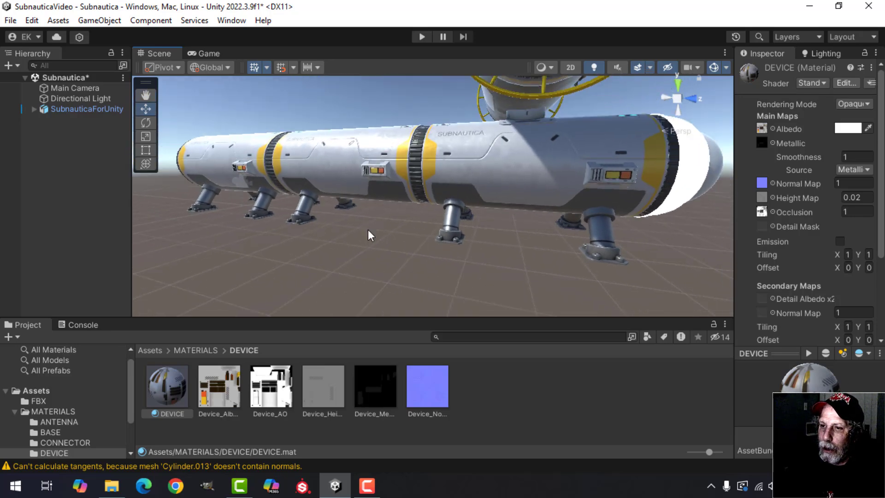
alt+drag(367, 235, 305, 244)
Create a new folder named FRONT inside the MATERIALS folder.
click(195, 350)
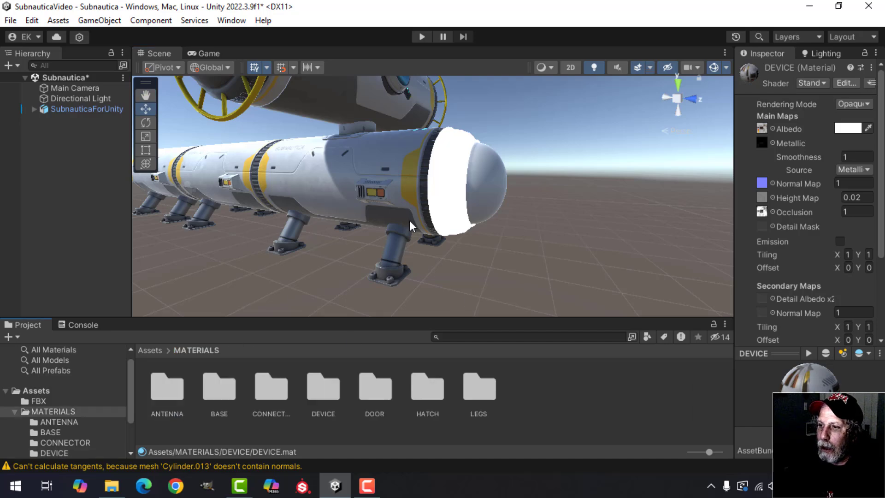
scroll(392, 234, up, 1)
scroll(391, 235, down, 5)
middle_drag(397, 225, 368, 237)
alt+drag(368, 237, 393, 241)
right_click(553, 396)
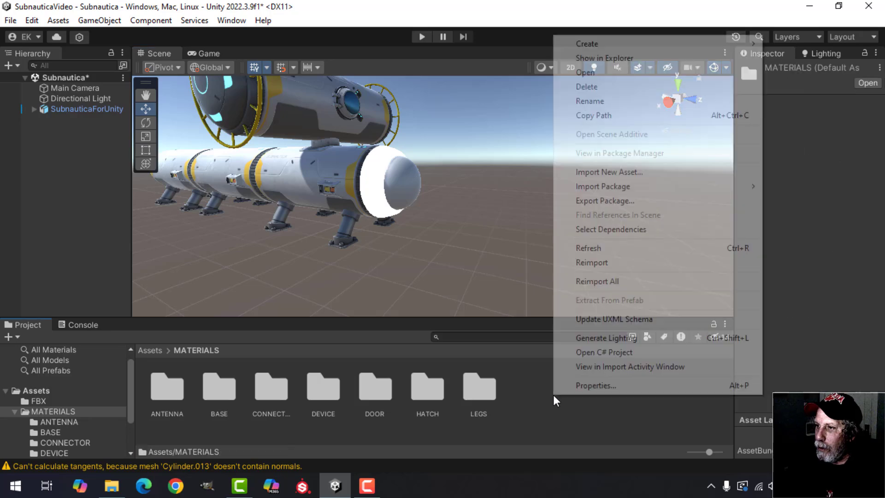
mouse_move(609, 43)
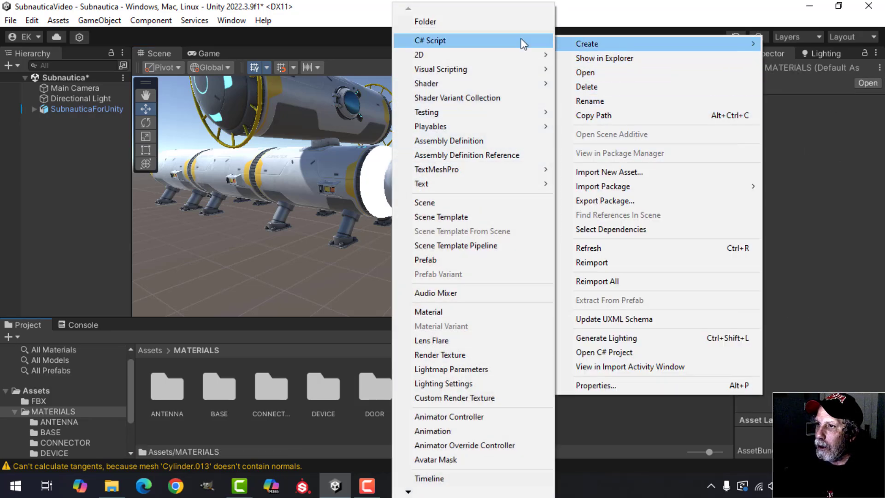
click(450, 22)
text(FRO)
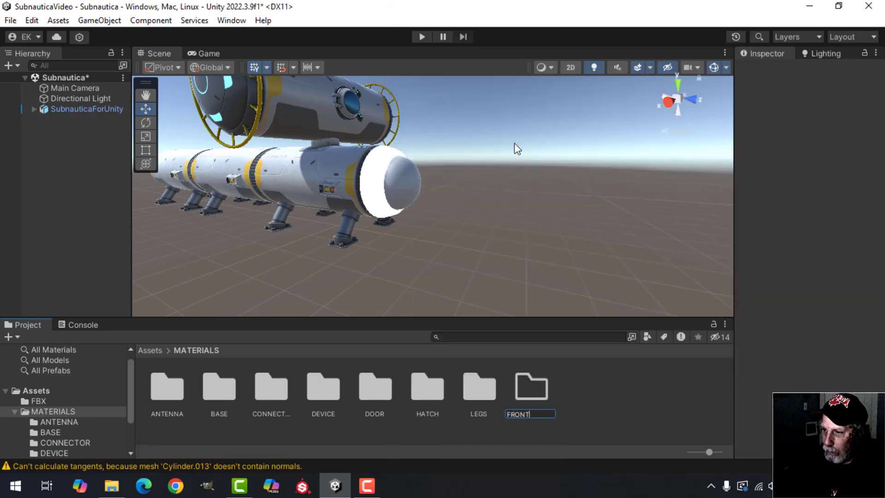
text(NT)
key(Return)
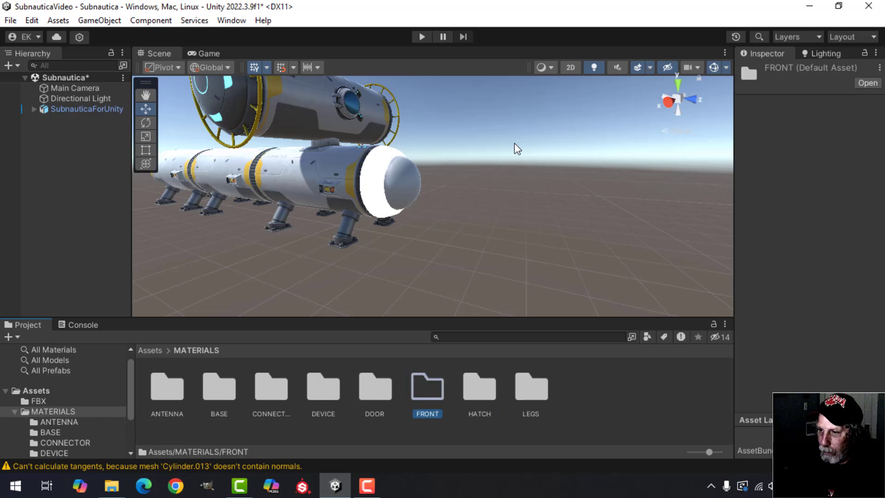
Create a material named FRONT in the FRONT folder and apply it to the white ring and dome at the lower module's end.
double_click(428, 389)
right_click(408, 377)
mouse_move(472, 33)
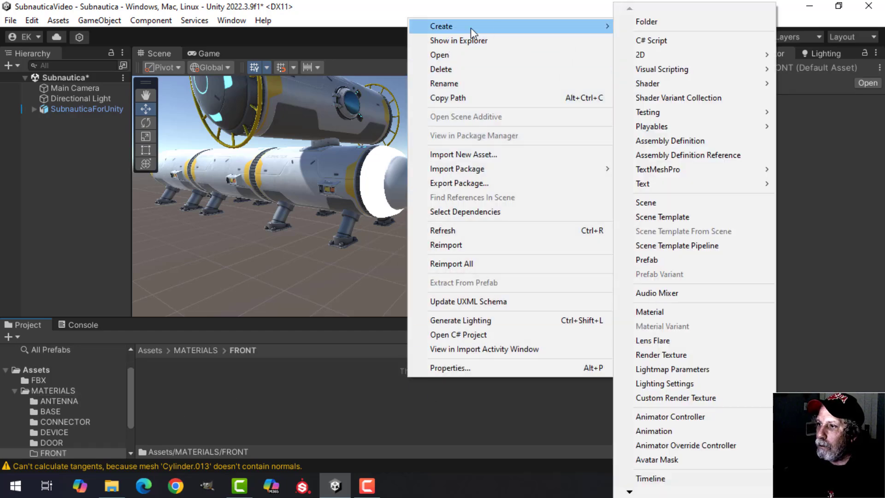
click(650, 311)
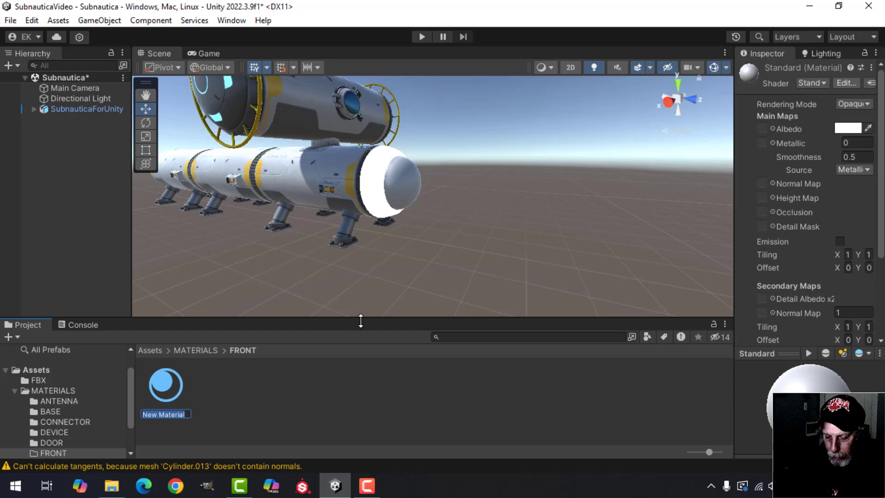
text(FRONT)
key(Return)
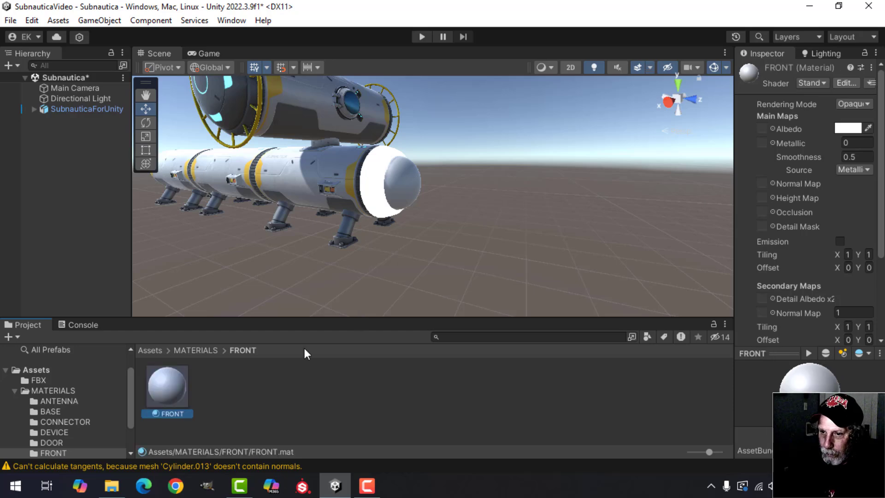
drag(181, 383, 370, 177)
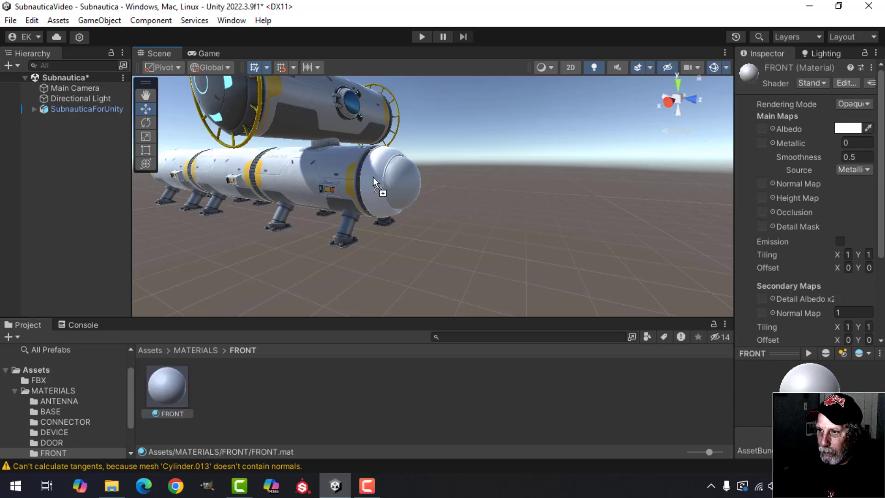
drag(180, 386, 400, 193)
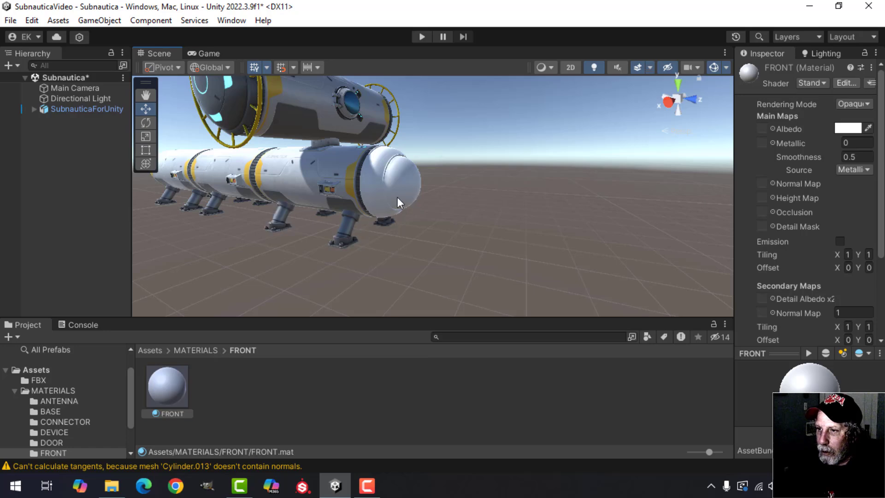
Import the Front BaseColor, Emissive, Height, Metallic, Normal, Opacity and Roughness PNG textures from the TEXTURES SUBNAUTICA UNITY folder into the FRONT folder.
click(111, 485)
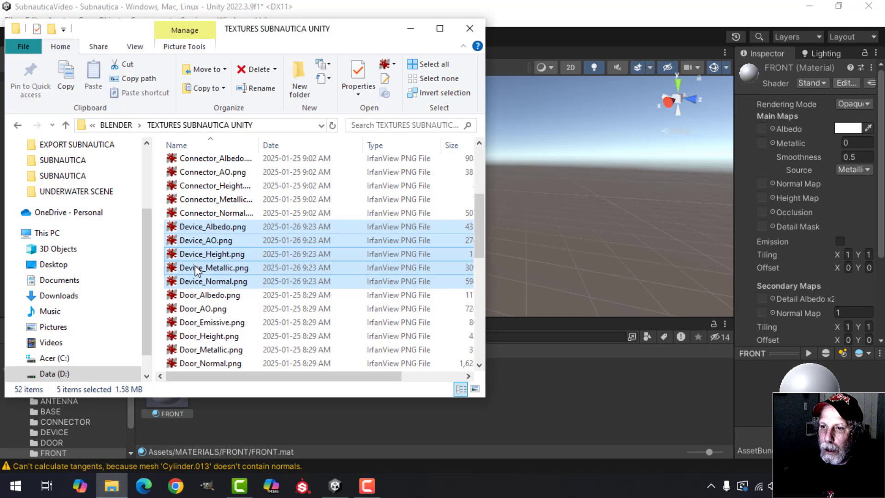
scroll(226, 277, down, 5)
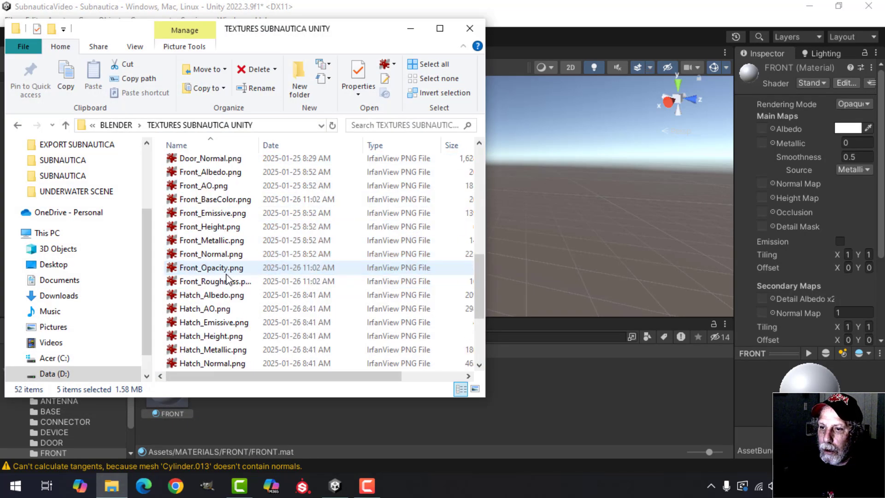
click(225, 201)
shift+click(224, 284)
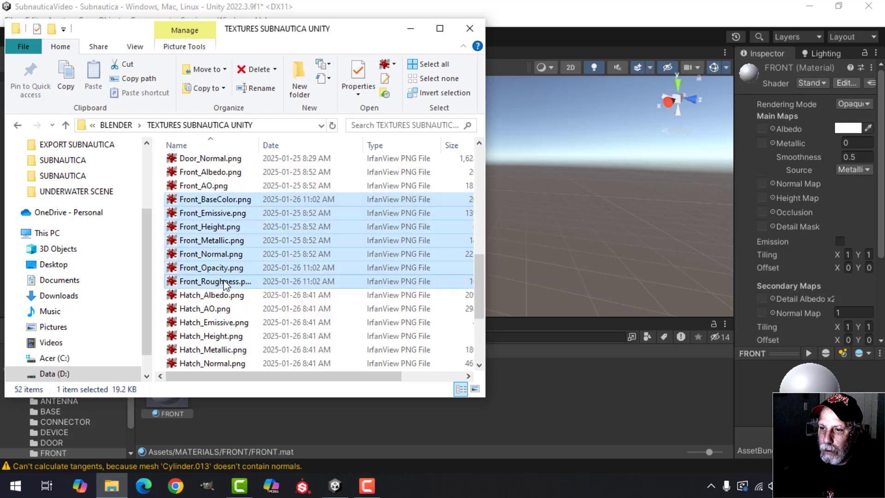
drag(224, 284, 576, 406)
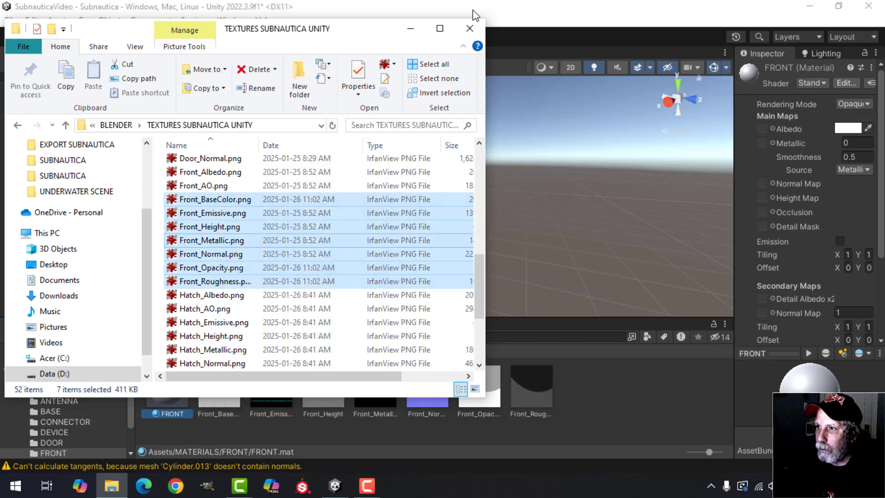
click(469, 28)
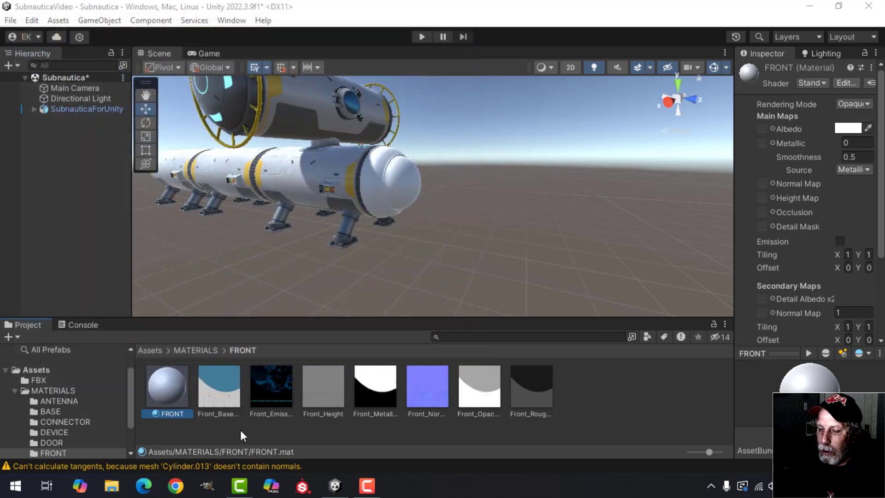
Assign the Front base color, metallic and normal textures to the FRONT material, enable emission with the emissive texture, and fix the normal map's import type.
drag(224, 402, 767, 128)
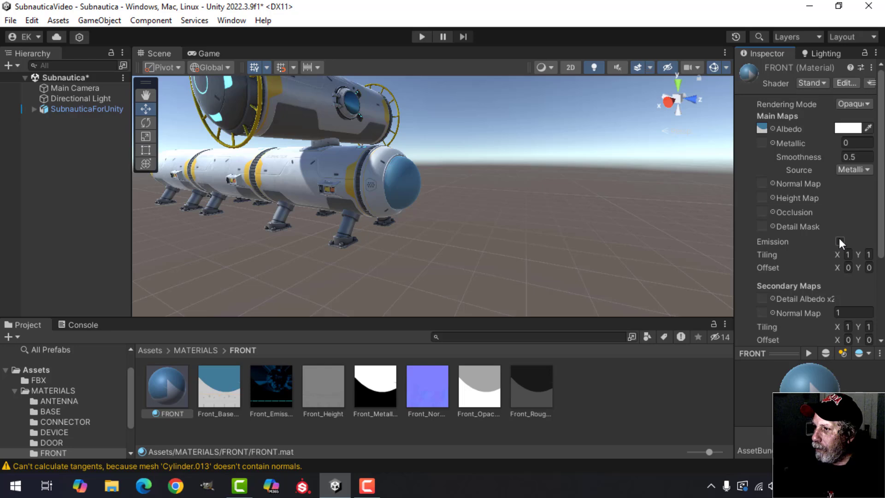
click(839, 241)
drag(271, 386, 762, 255)
alt+drag(496, 244, 425, 236)
click(374, 395)
mouse_move(375, 397)
mouse_down()
mouse_move(744, 197)
mouse_move(763, 144)
mouse_up()
drag(444, 402, 769, 186)
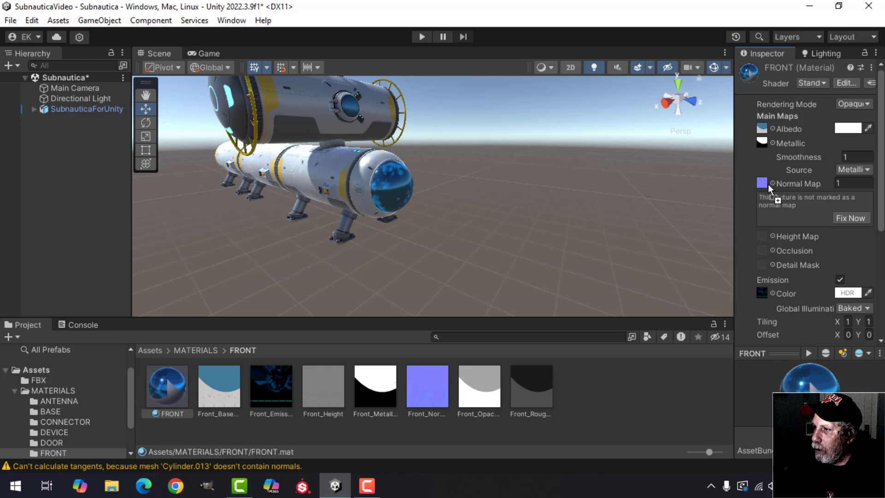
click(852, 217)
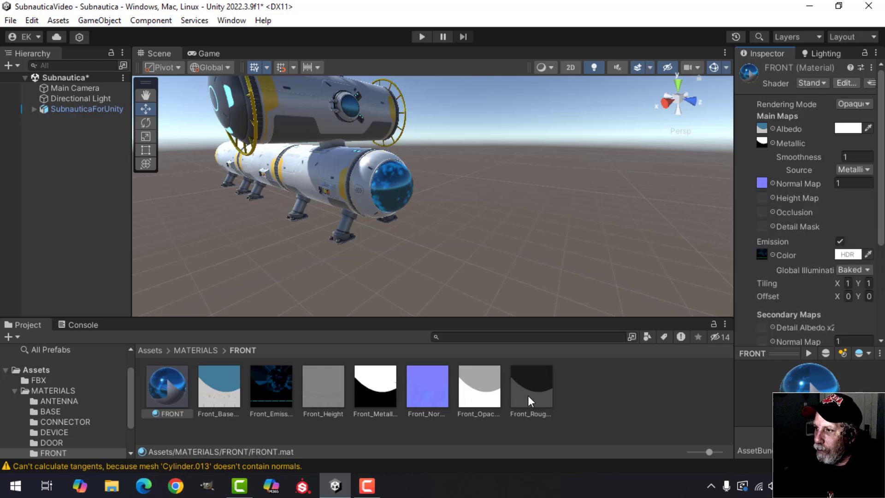
Examine the textured front ring and glass dome at the lower module's end from close up and from above.
scroll(438, 263, down, 2)
scroll(437, 263, up, 6)
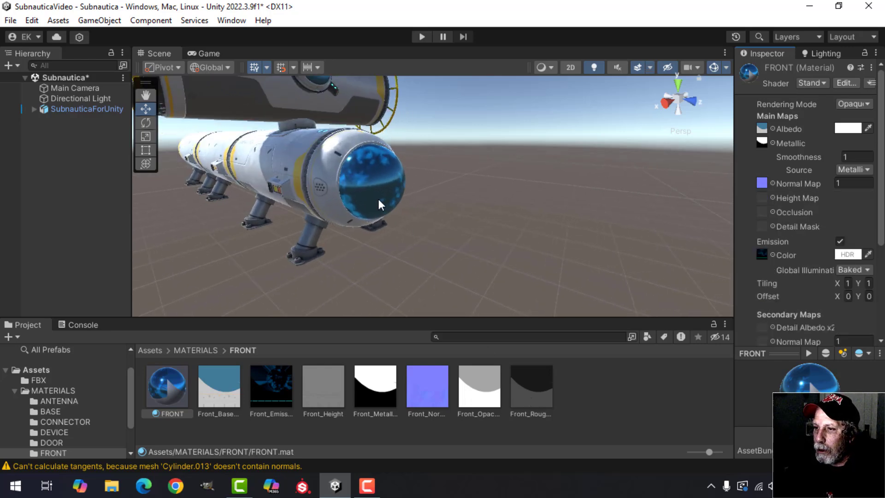
click(358, 209)
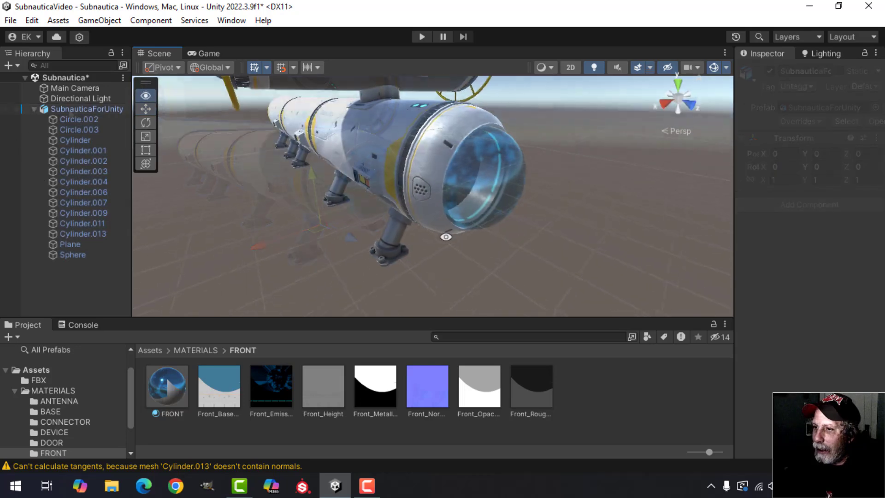
alt+drag(494, 233, 494, 178)
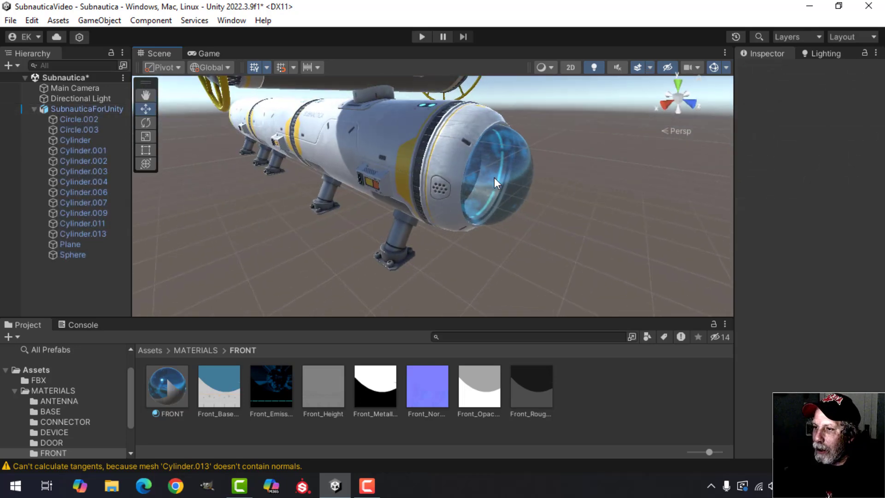
scroll(512, 210, up, 2)
alt+drag(531, 242, 515, 210)
middle_drag(515, 209, 507, 233)
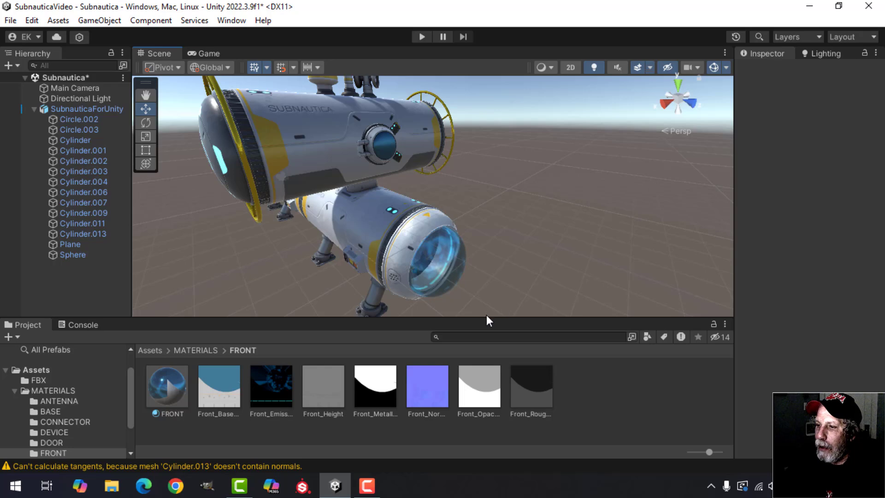
Return the project browser to the root Assets folder and enlarge the Scene view's height.
click(157, 351)
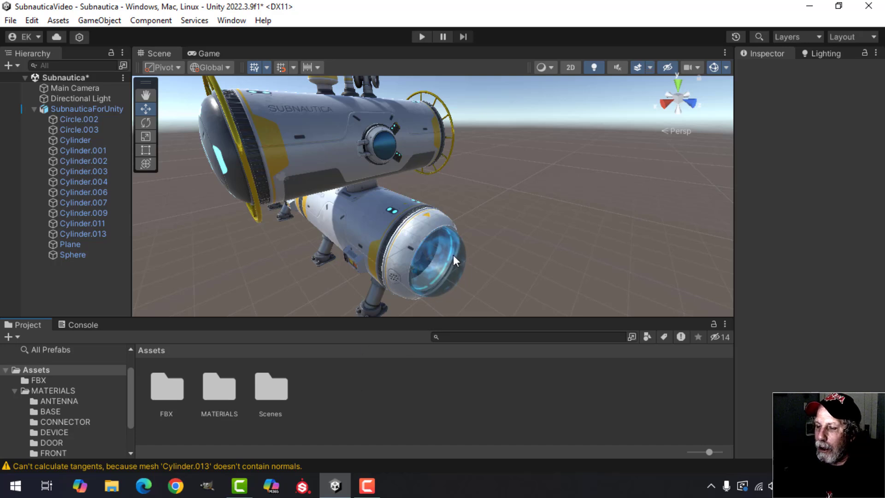
alt+drag(454, 258, 472, 210)
drag(325, 316, 329, 365)
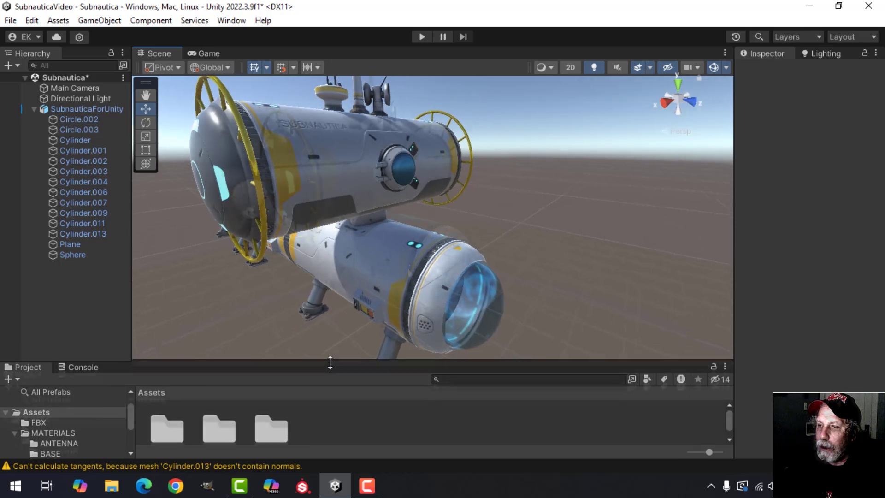
Inspect the textured base from its glass-domed end and frame both levels, legs and antennas in the Scene view.
alt+drag(364, 332, 429, 275)
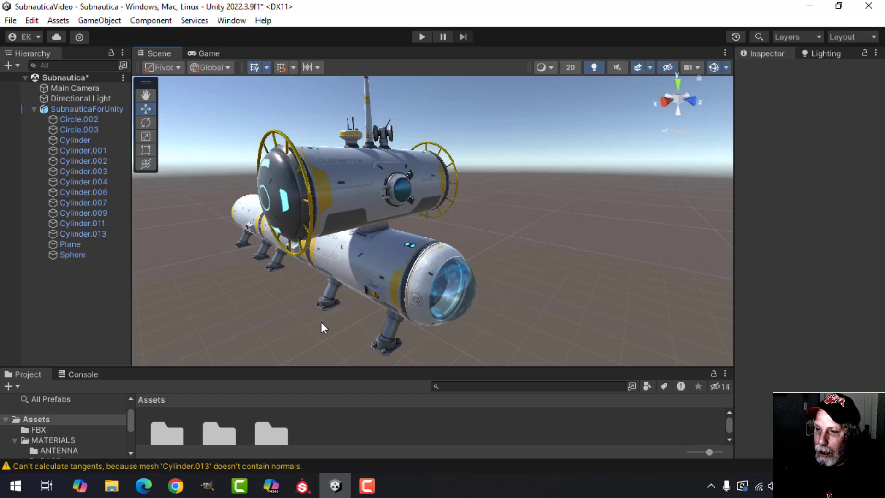
mouse_move(326, 291)
alt+mouse_down()
mouse_move(306, 291)
mouse_move(308, 273)
mouse_move(326, 282)
mouse_move(292, 270)
mouse_move(305, 270)
mouse_move(317, 285)
alt+mouse_up()
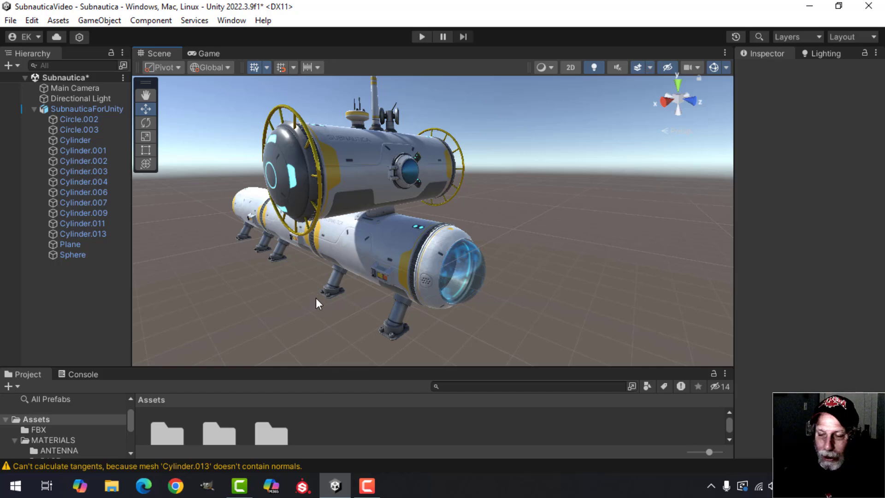
alt+drag(396, 261, 366, 270)
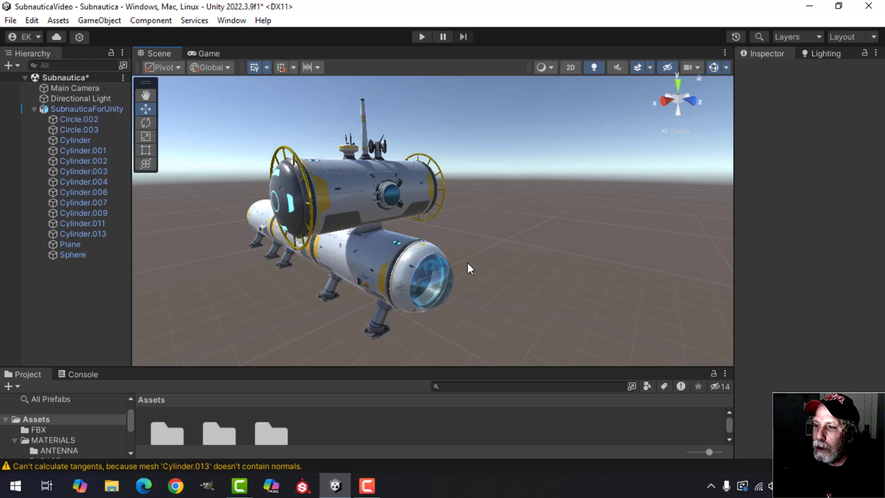
scroll(467, 263, down, 1)
scroll(462, 256, up, 3)
scroll(462, 250, down, 1)
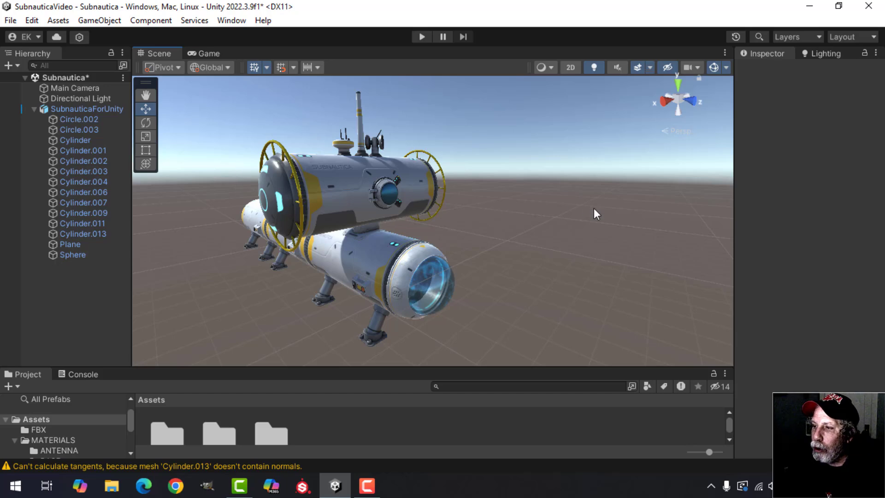
mouse_move(342, 251)
middle_down()
mouse_move(351, 245)
mouse_move(341, 259)
middle_up()
alt+drag(341, 259, 356, 252)
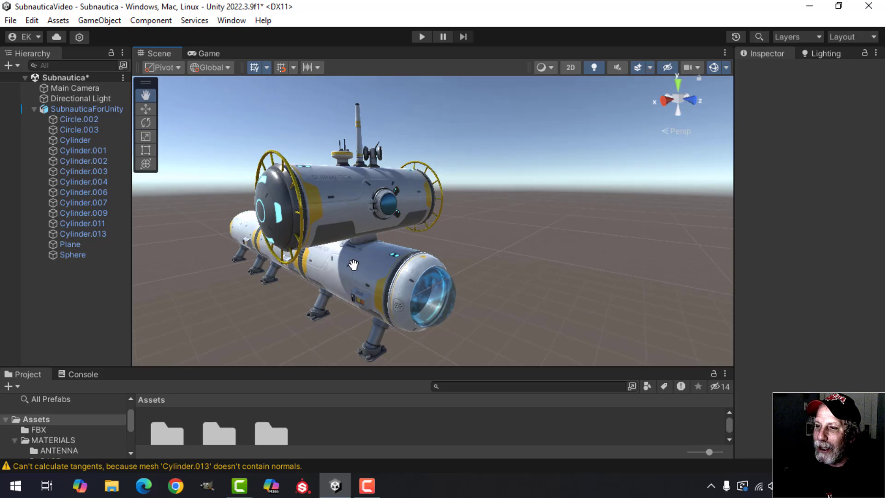
middle_drag(353, 259, 359, 253)
alt+drag(359, 254, 355, 272)
middle_drag(354, 272, 362, 253)
alt+drag(364, 248, 371, 254)
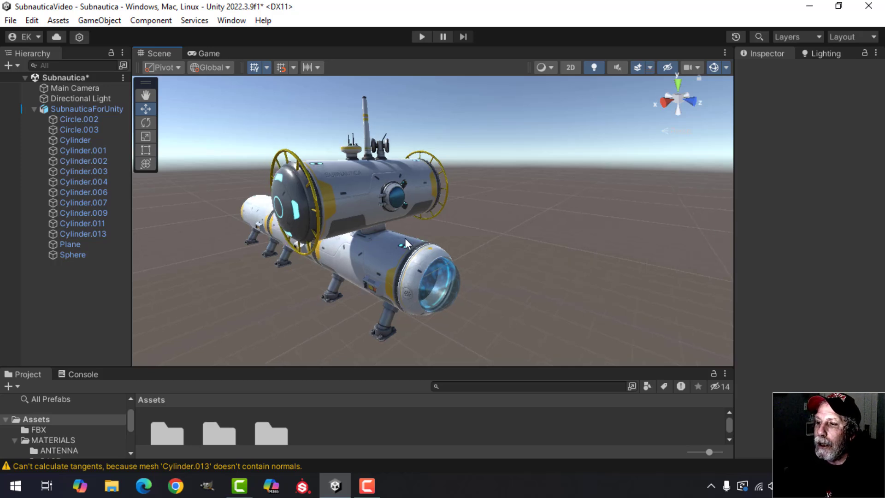
alt+drag(486, 231, 453, 232)
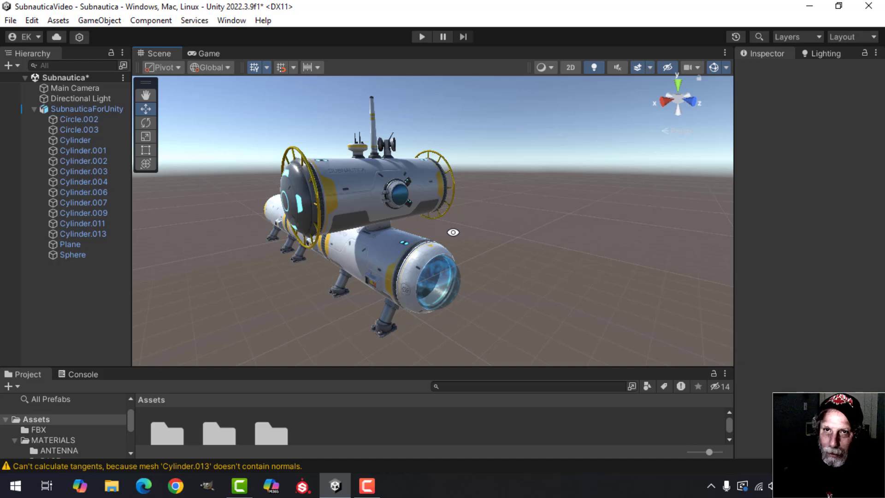
alt+drag(453, 231, 450, 236)
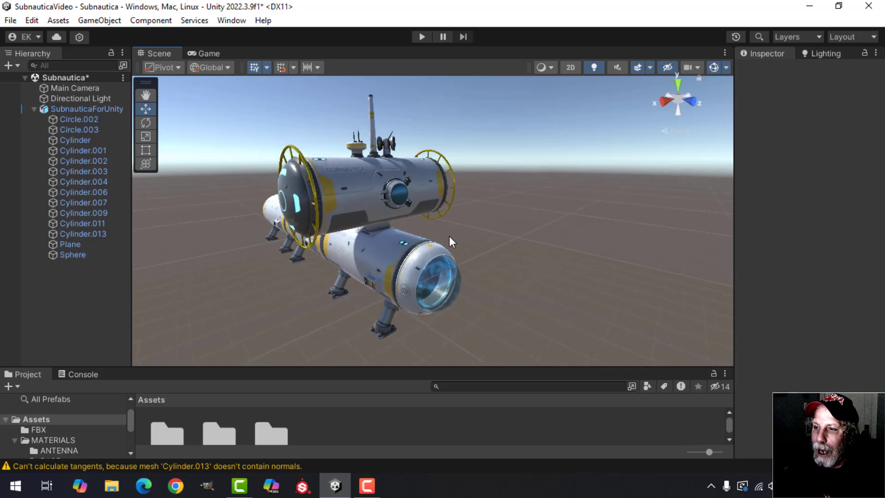
Align the Main Camera with the current Scene view of the base.
click(87, 88)
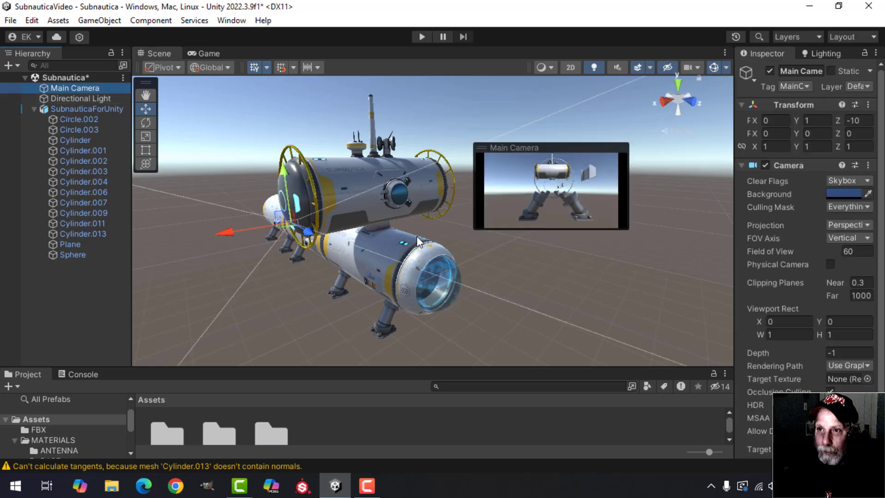
click(99, 20)
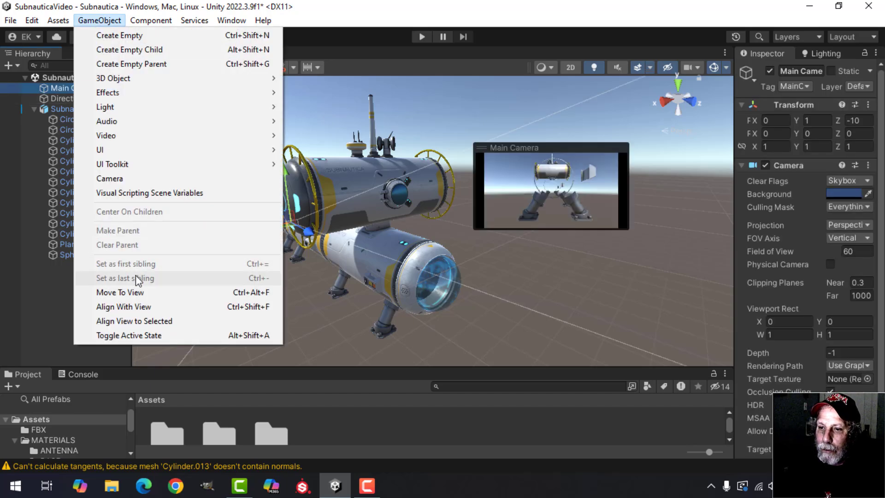
click(142, 307)
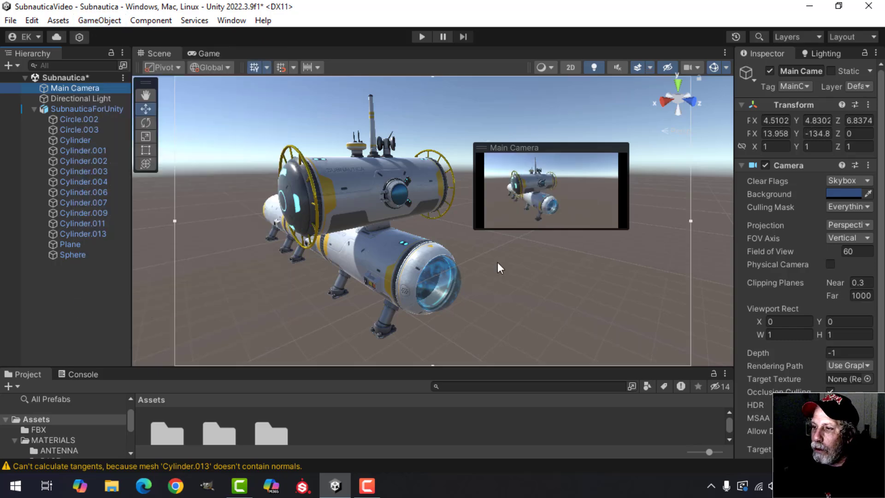
Check the camera's framing of the base in the Game view, and return to the Scene view with nothing selected.
click(195, 53)
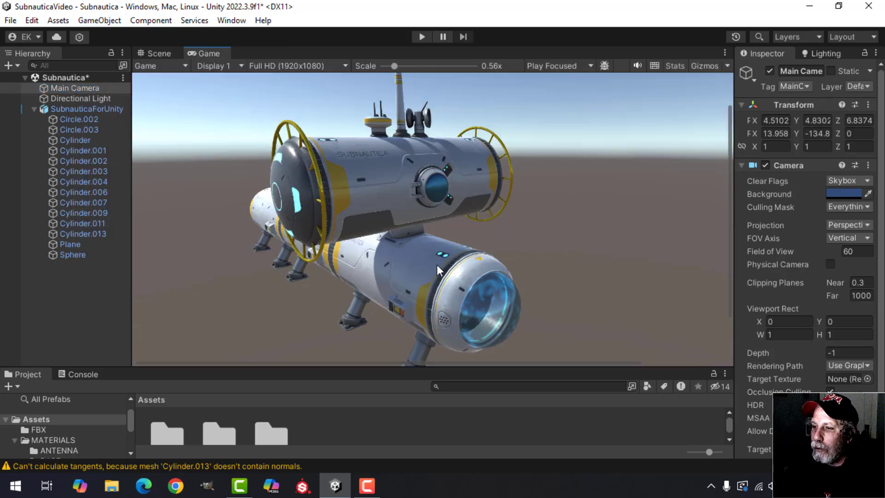
scroll(431, 267, down, 1)
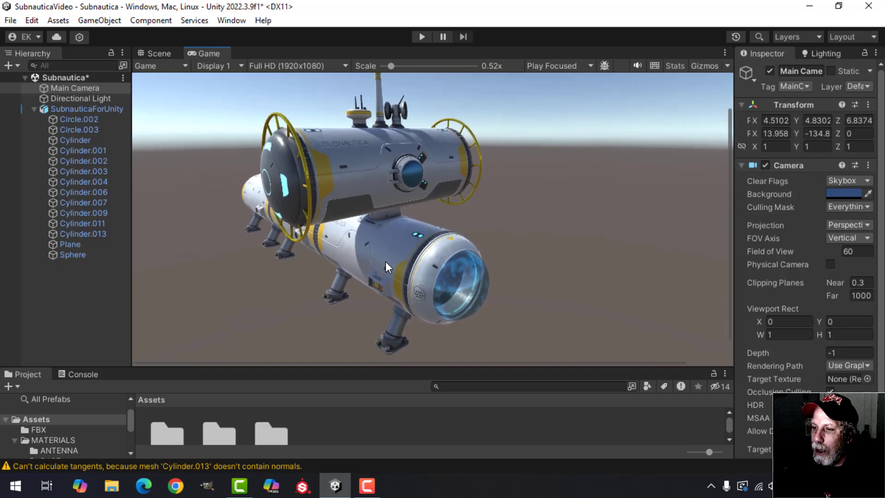
click(154, 55)
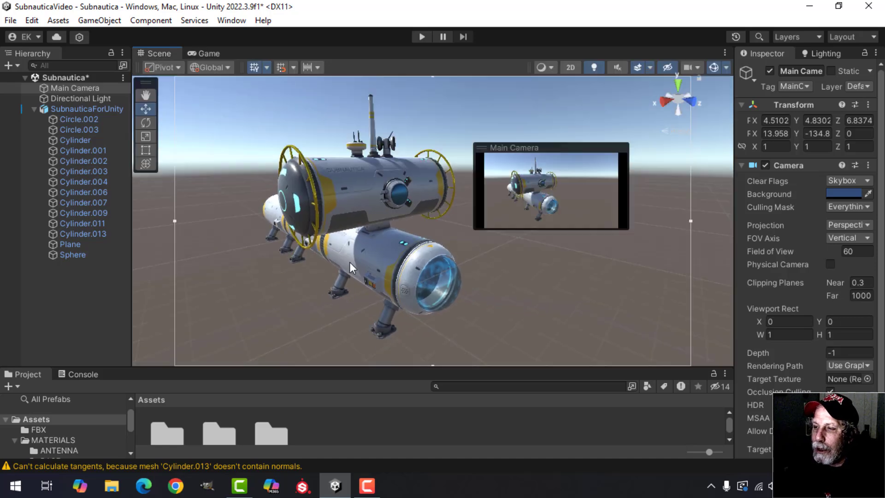
click(714, 150)
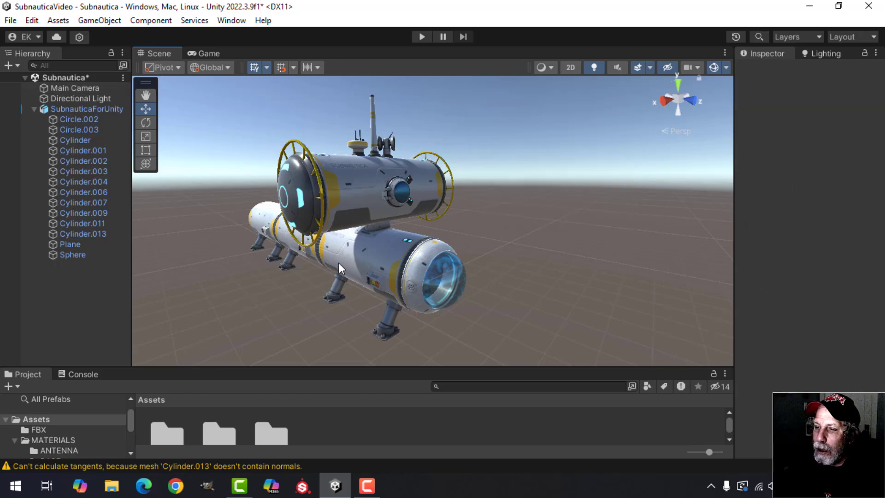
Examine the finished base from several angles, both close up and from a distance.
alt+drag(330, 239, 398, 305)
scroll(576, 261, up, 5)
scroll(397, 303, down, 5)
alt+drag(493, 288, 475, 267)
scroll(476, 270, down, 4)
mouse_move(377, 244)
alt+mouse_down()
mouse_move(432, 273)
mouse_move(374, 250)
alt+mouse_up()
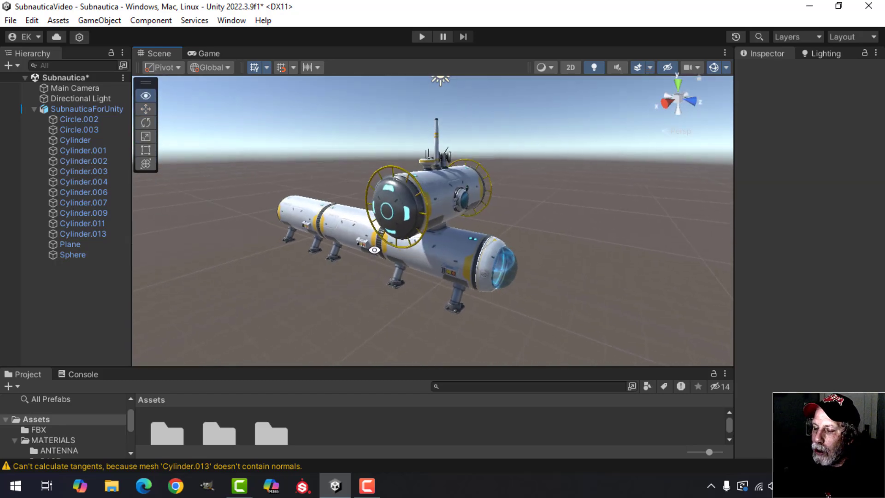
scroll(400, 259, up, 4)
middle_drag(447, 263, 419, 266)
alt+drag(418, 265, 417, 245)
middle_drag(417, 245, 411, 246)
alt+drag(411, 246, 425, 268)
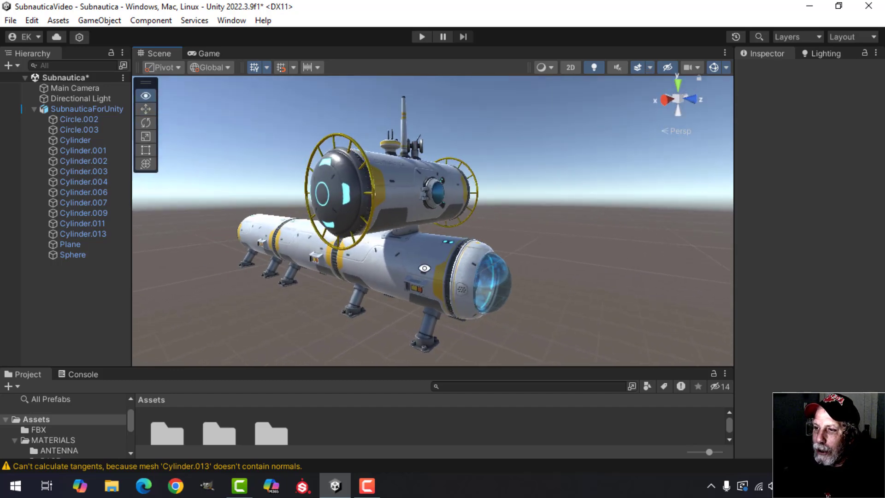